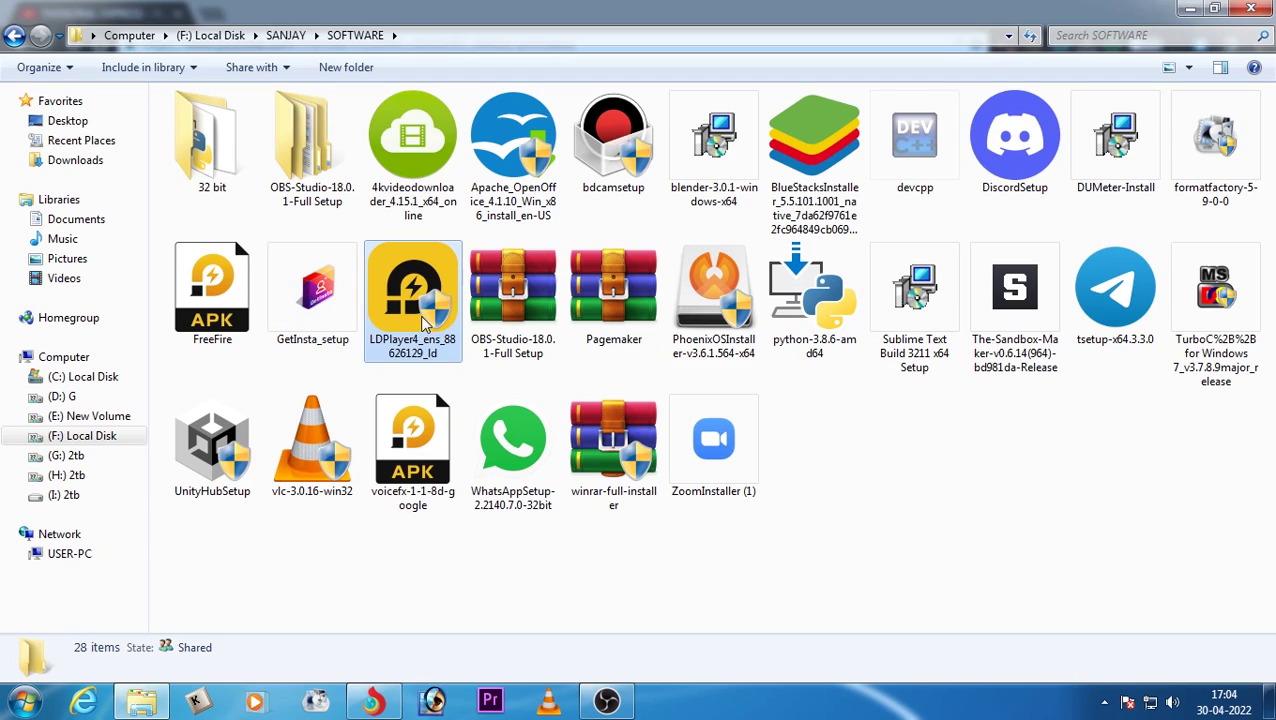
click(425, 293)
right_click(421, 290)
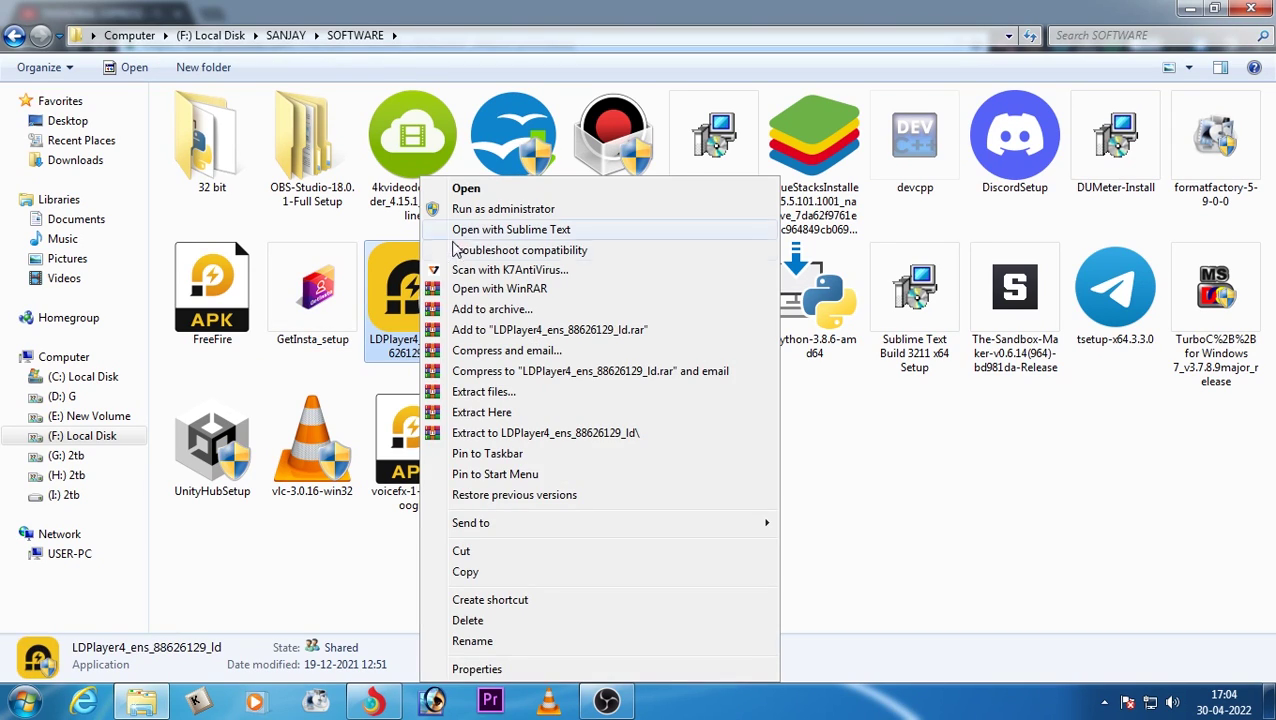
click(980, 430)
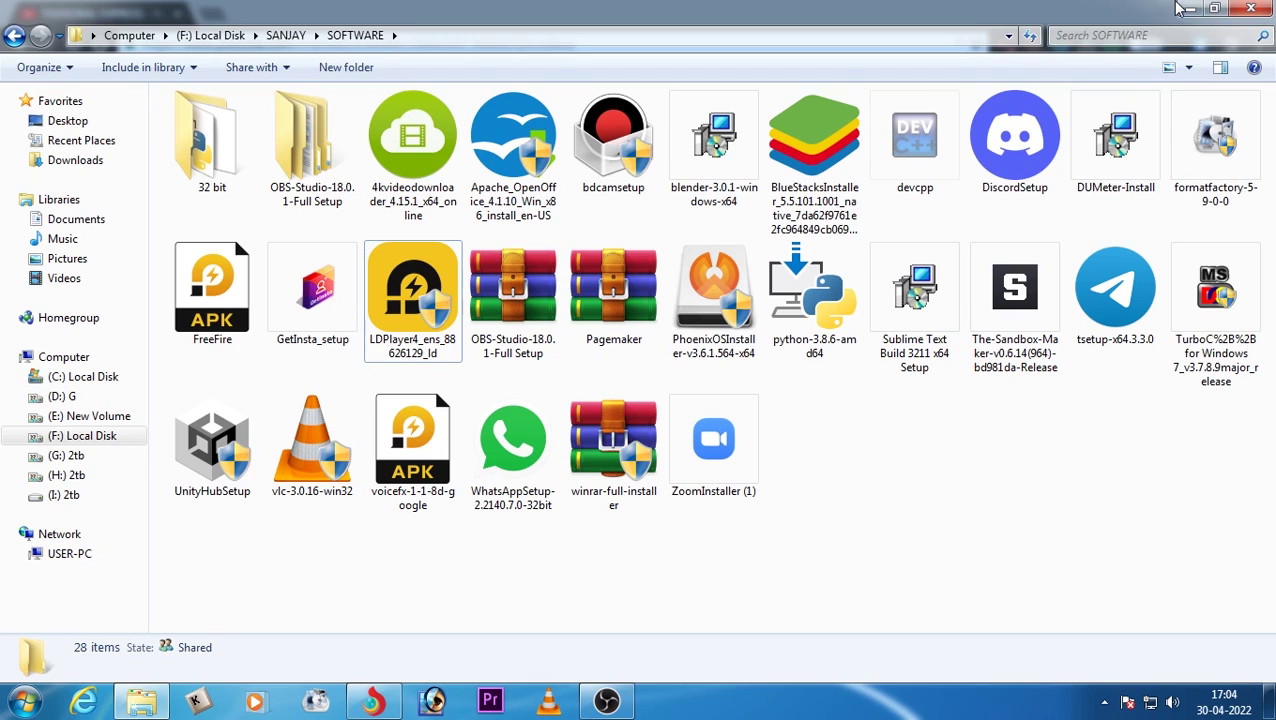
Step: Minimize the SOFTWARE folder window and launch LDPlayer4 from the desktop
click(1188, 8)
click(1198, 8)
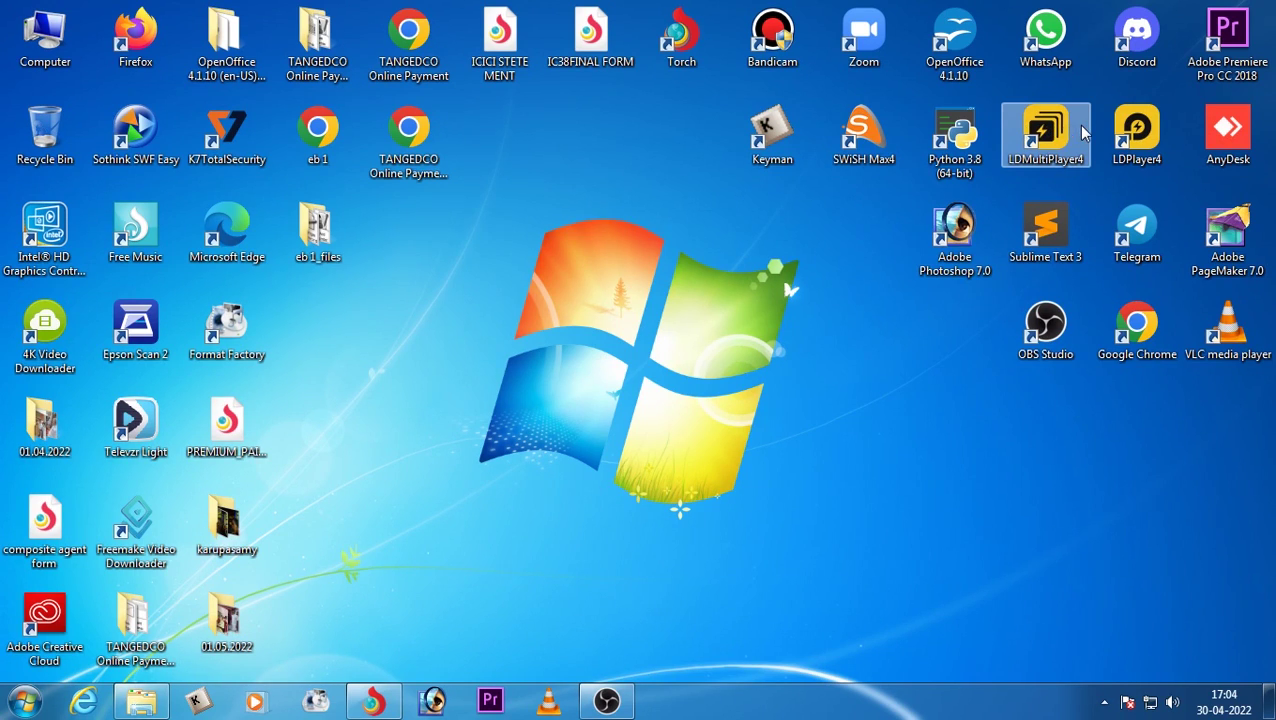
double_click(1158, 132)
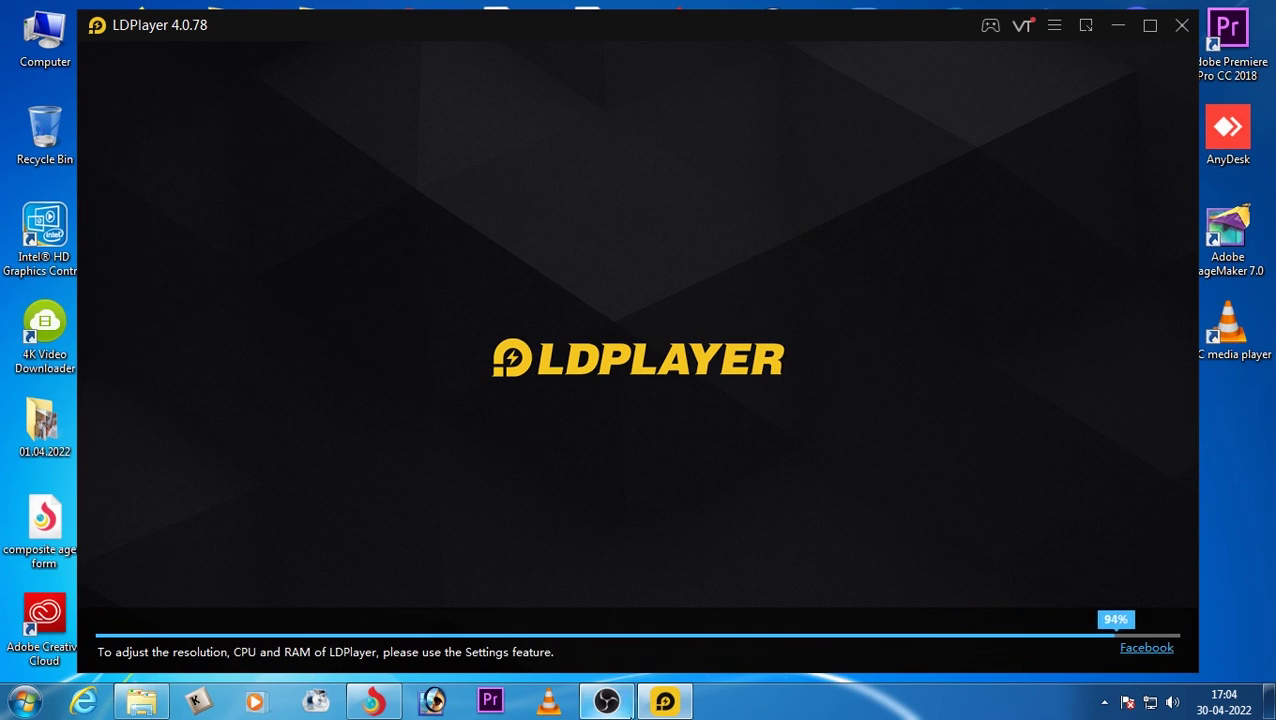
click(625, 706)
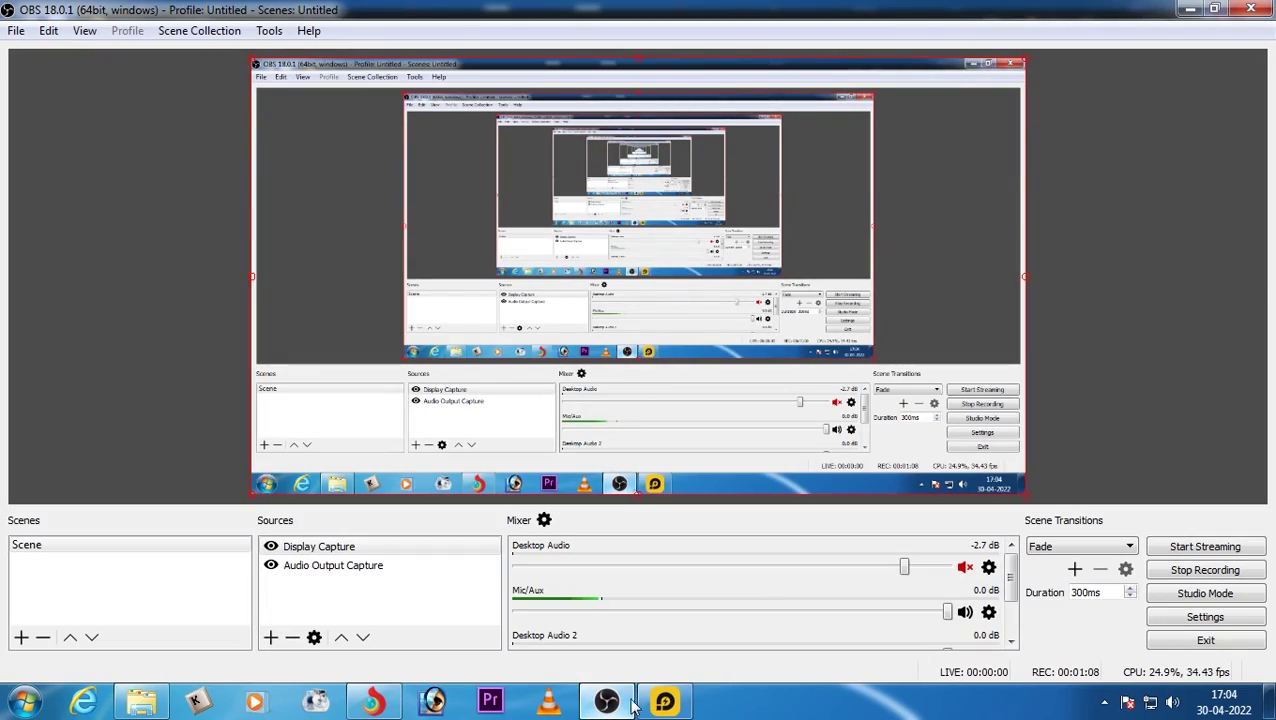
click(664, 701)
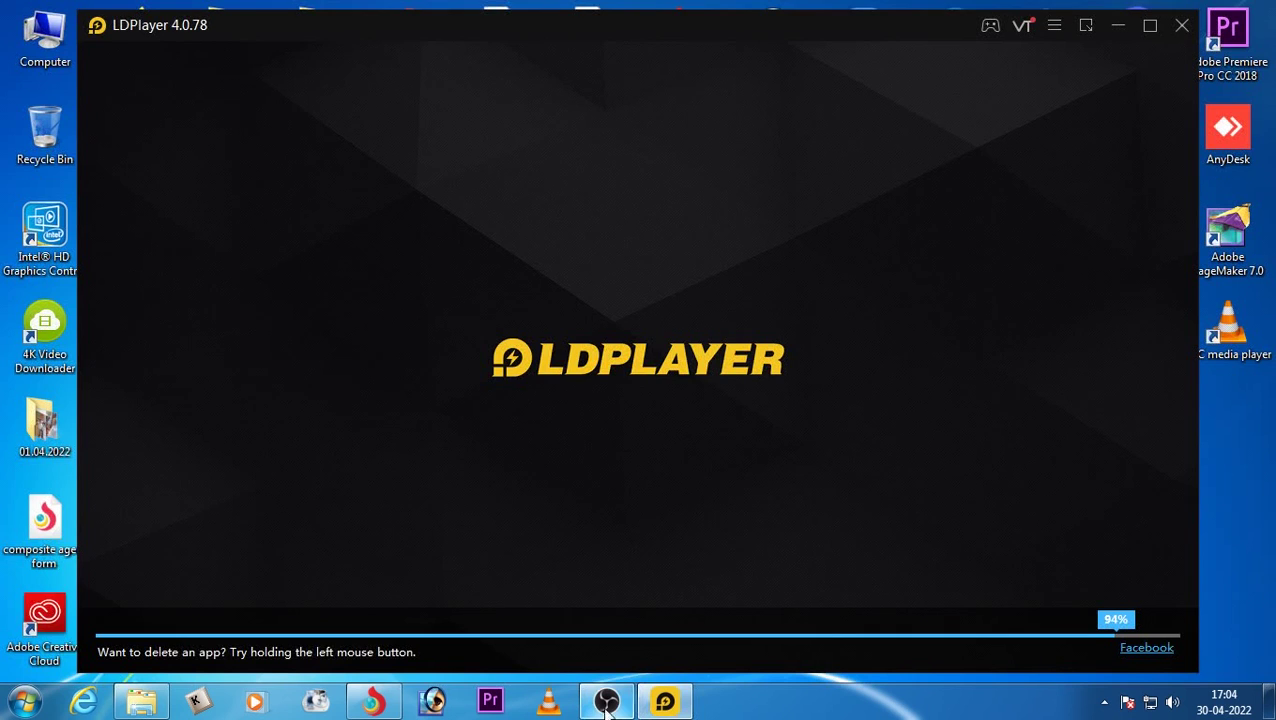
right_click(1210, 214)
click(1085, 267)
right_click(1210, 270)
mouse_move(1187, 287)
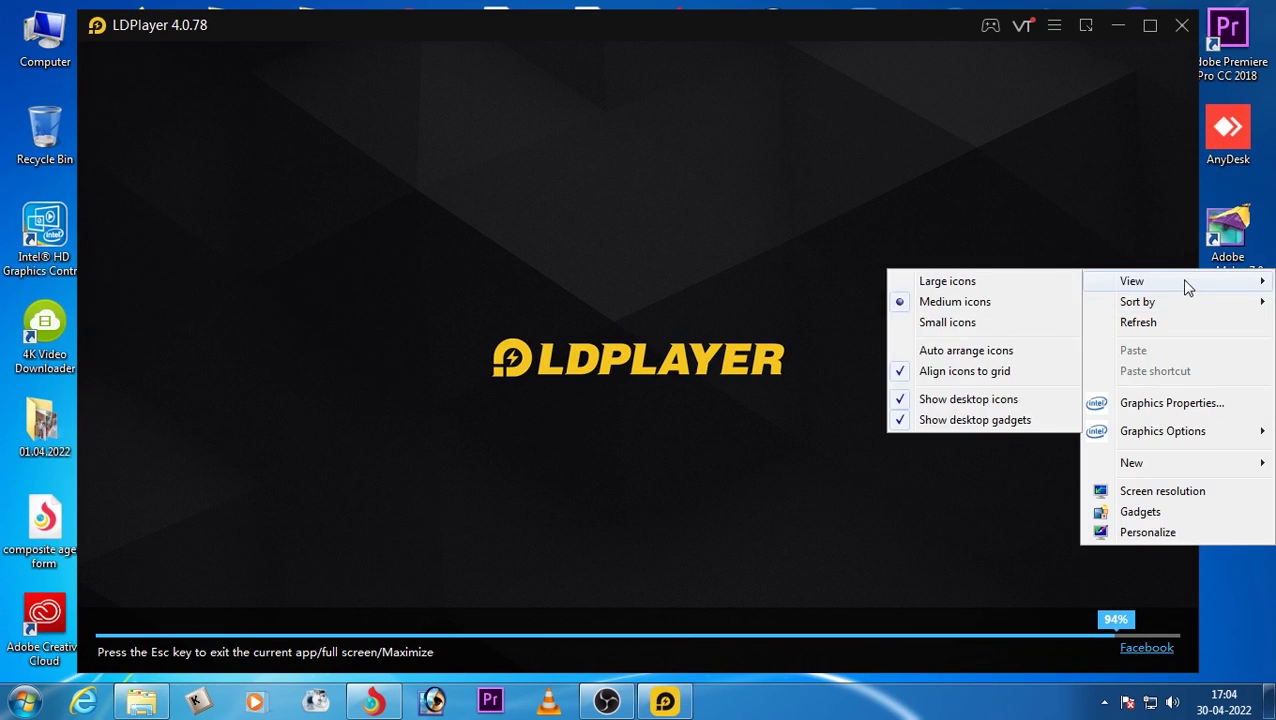
click(1160, 322)
right_click(1176, 268)
click(1143, 320)
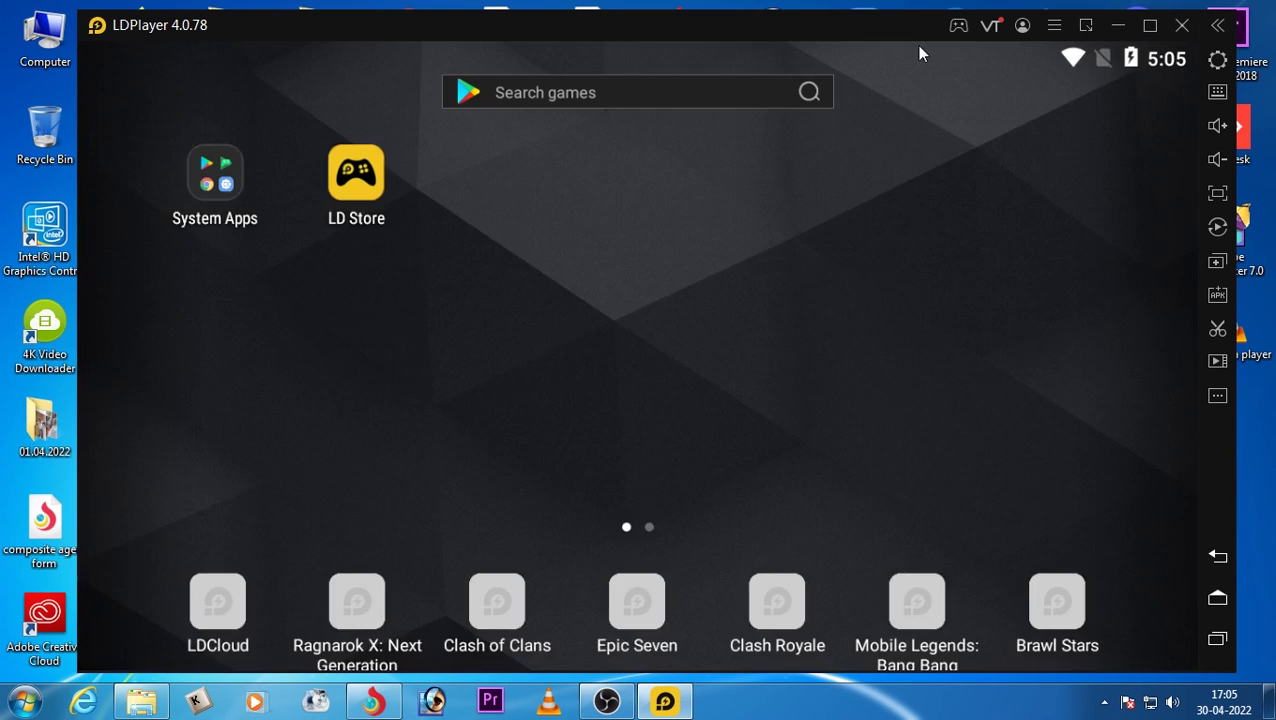
Step: Look over the emulator's Android quick settings and the contents of the System Apps folder, closing both again
drag(917, 45, 507, 558)
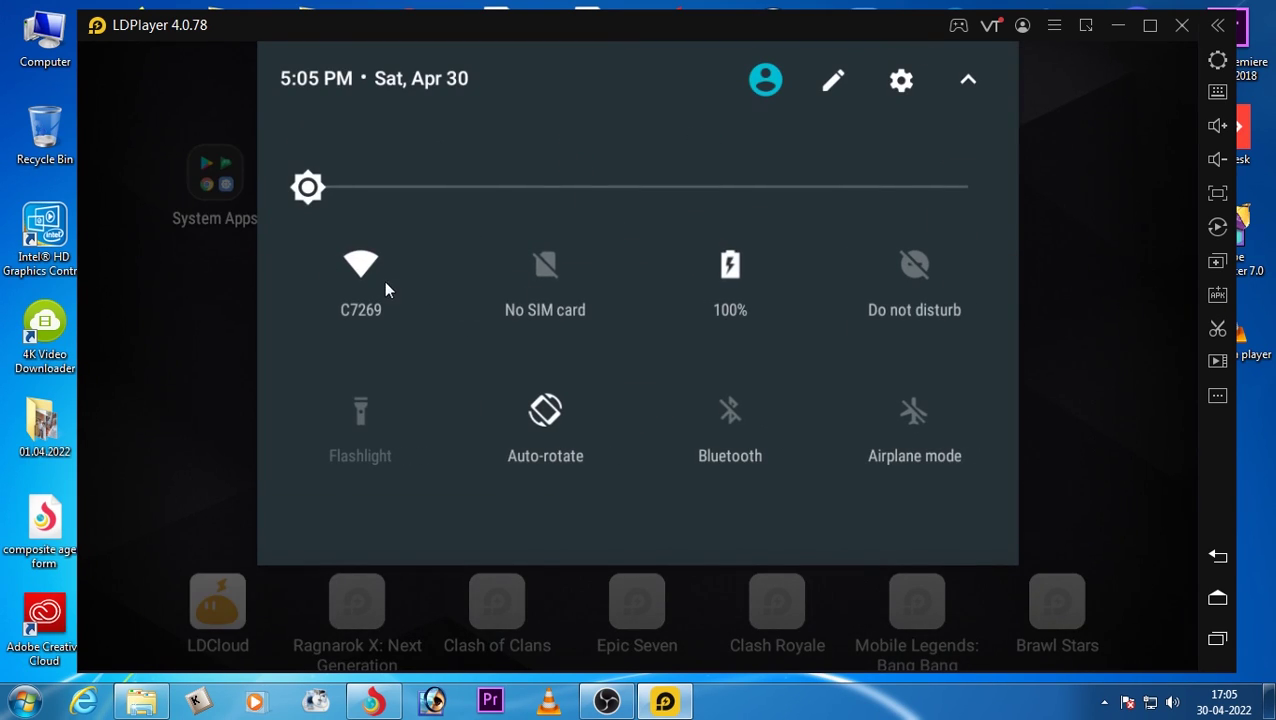
click(629, 404)
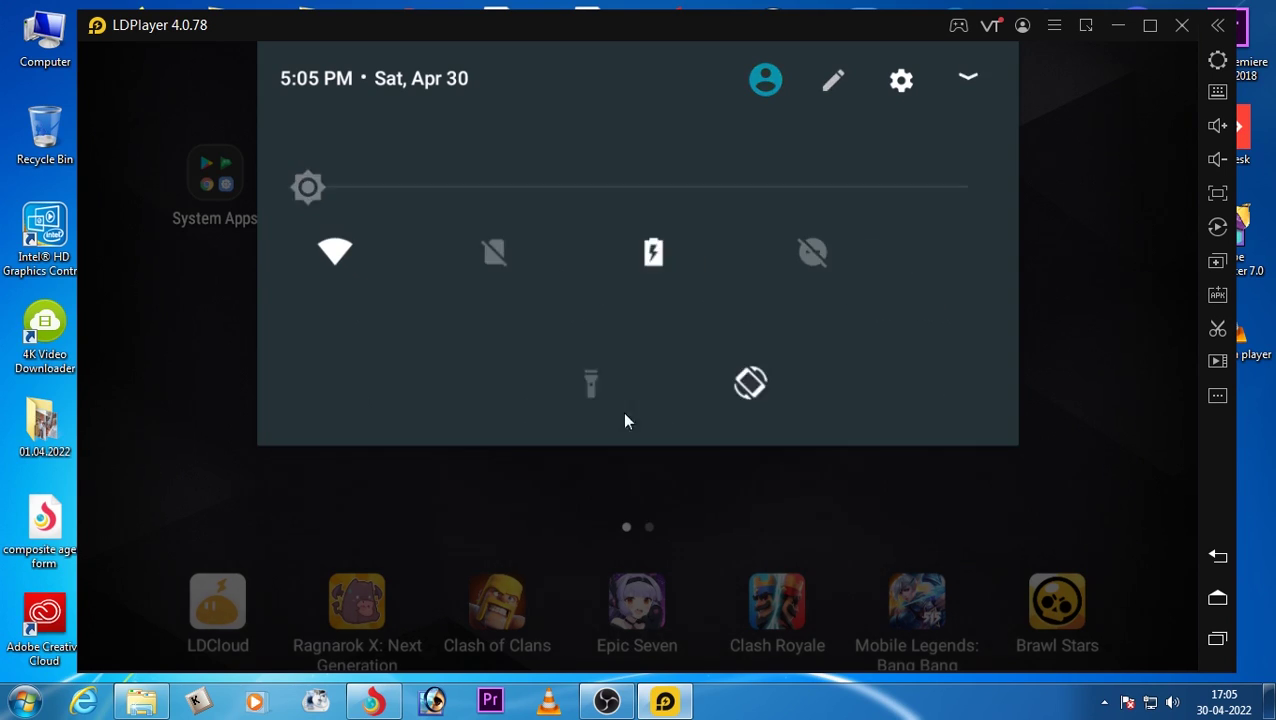
drag(706, 177, 621, 65)
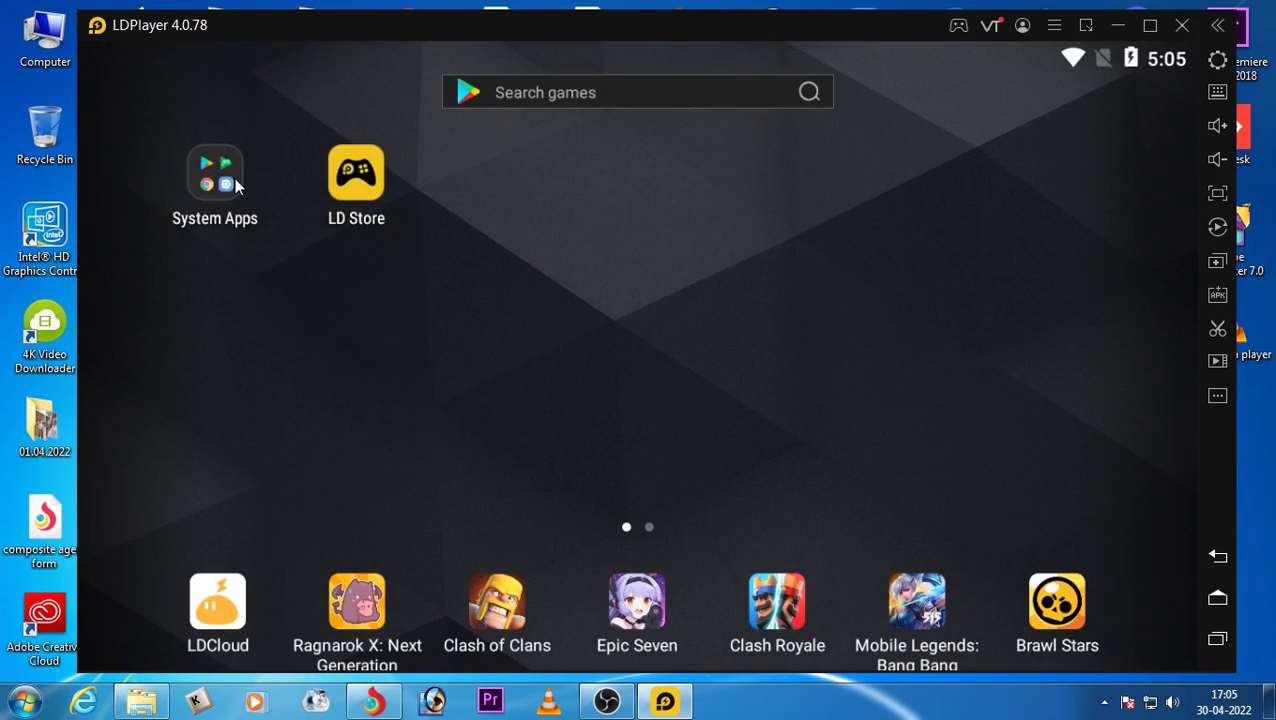
click(236, 186)
click(673, 327)
Step: Open the emulator's settings, and check the computer's processor and installed memory in the Windows system properties
click(1219, 61)
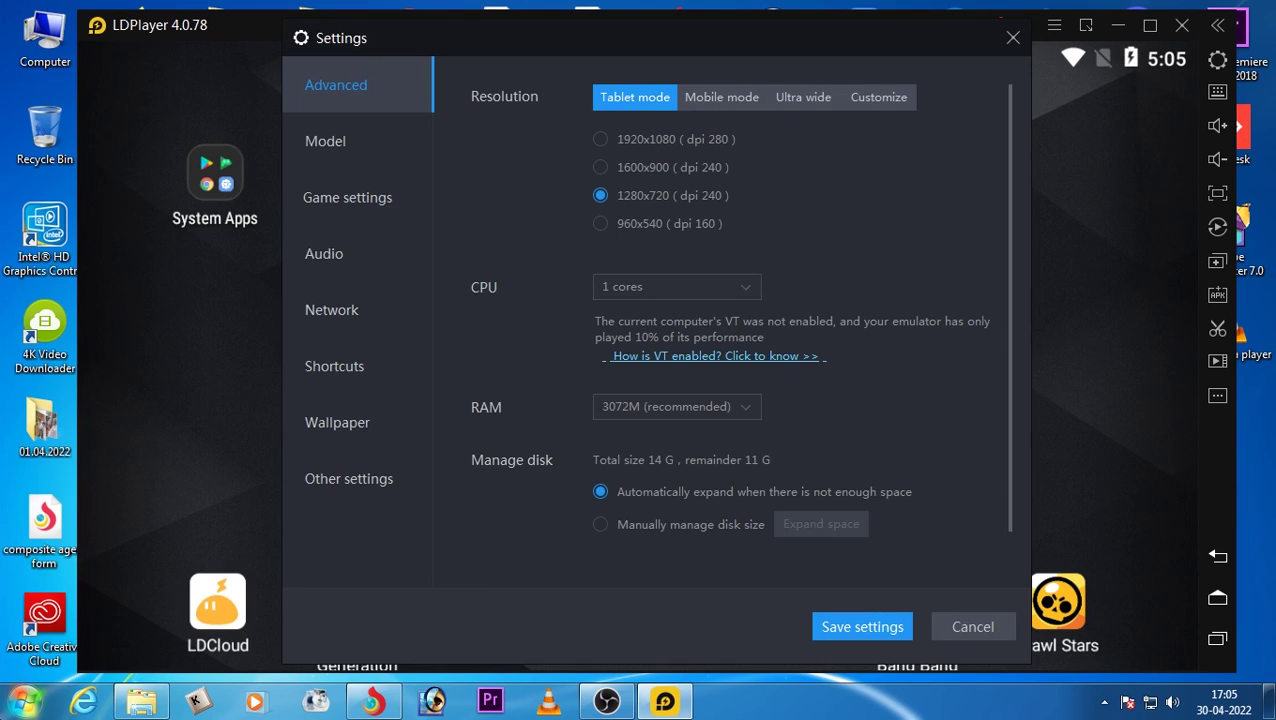
click(141, 701)
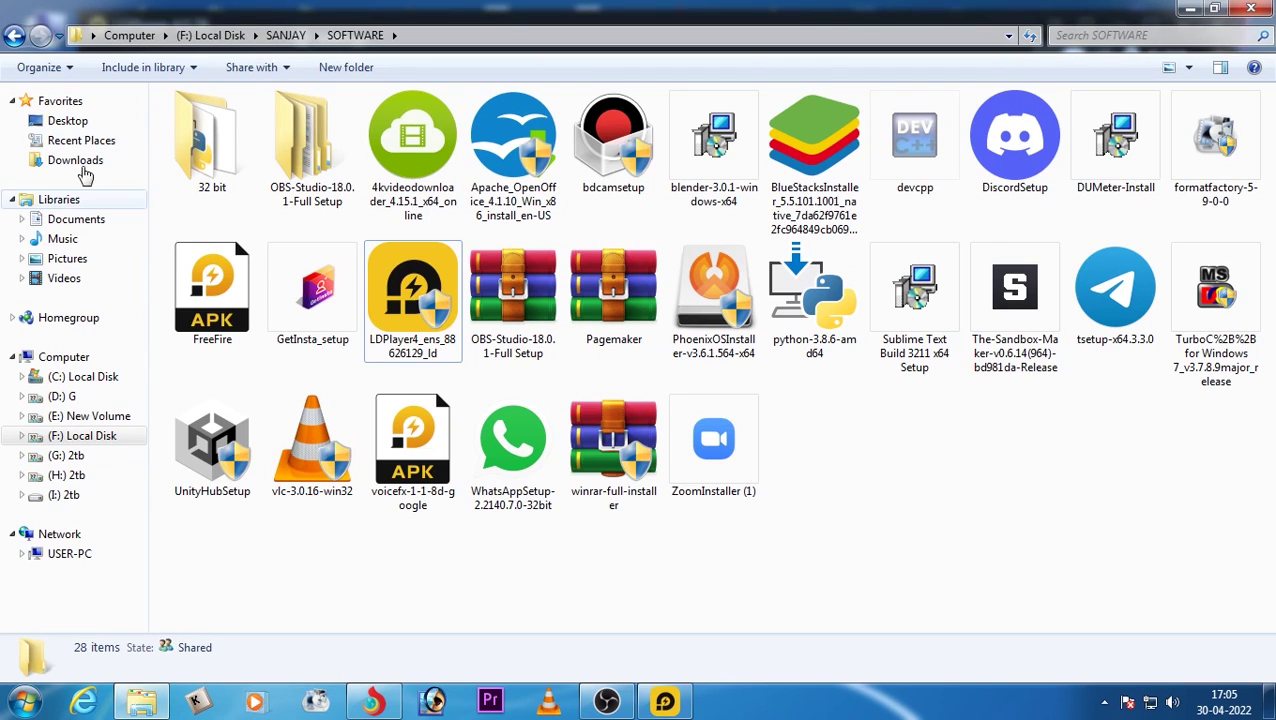
click(105, 355)
right_click(372, 310)
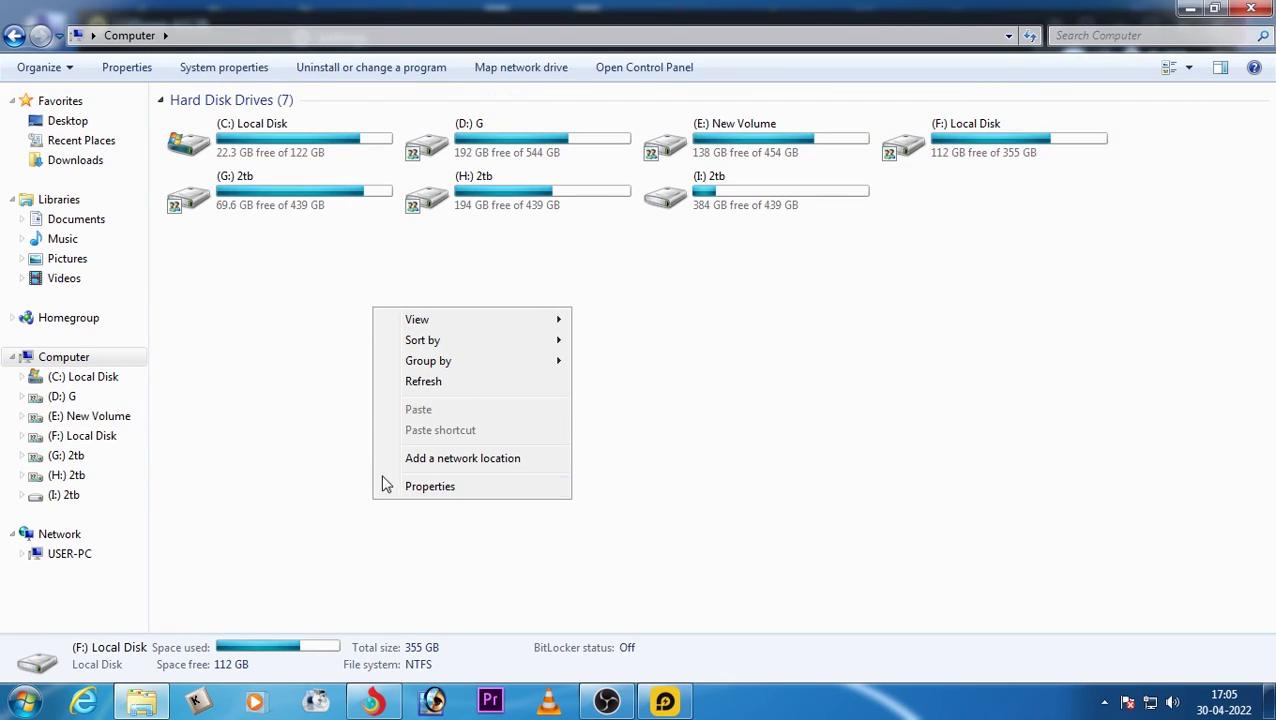
click(429, 486)
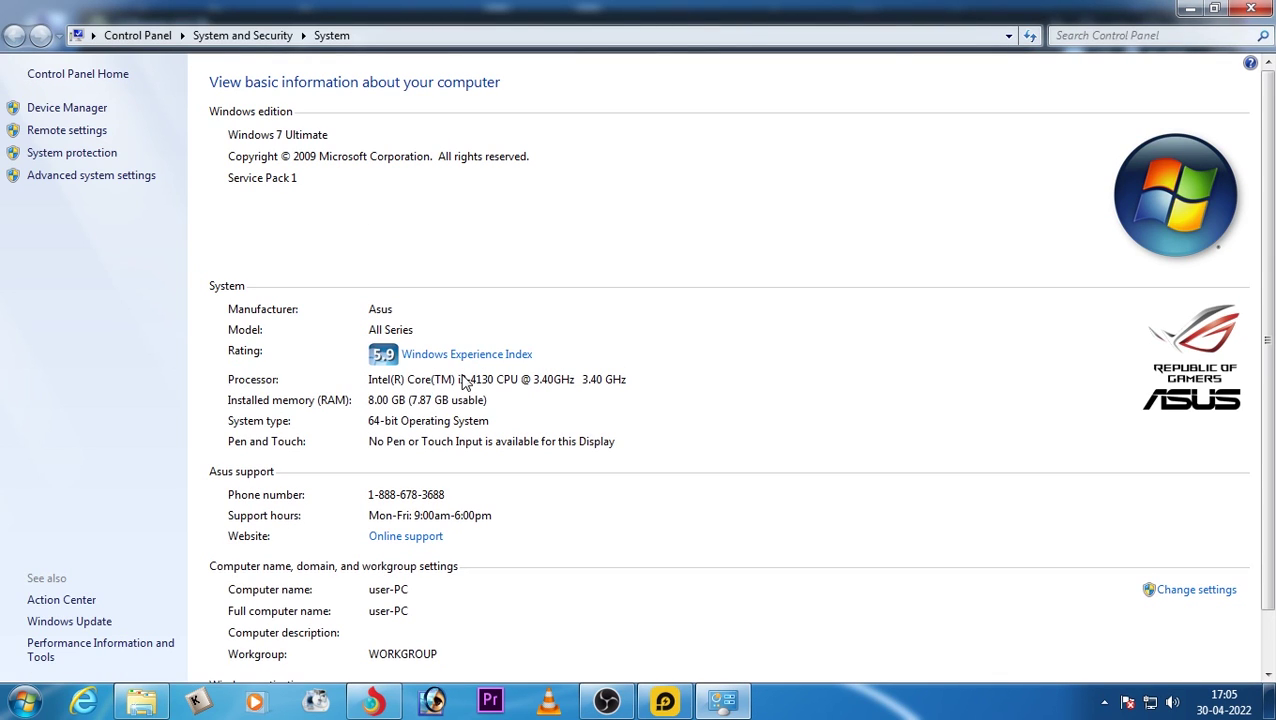
scroll(580, 450, down, 1)
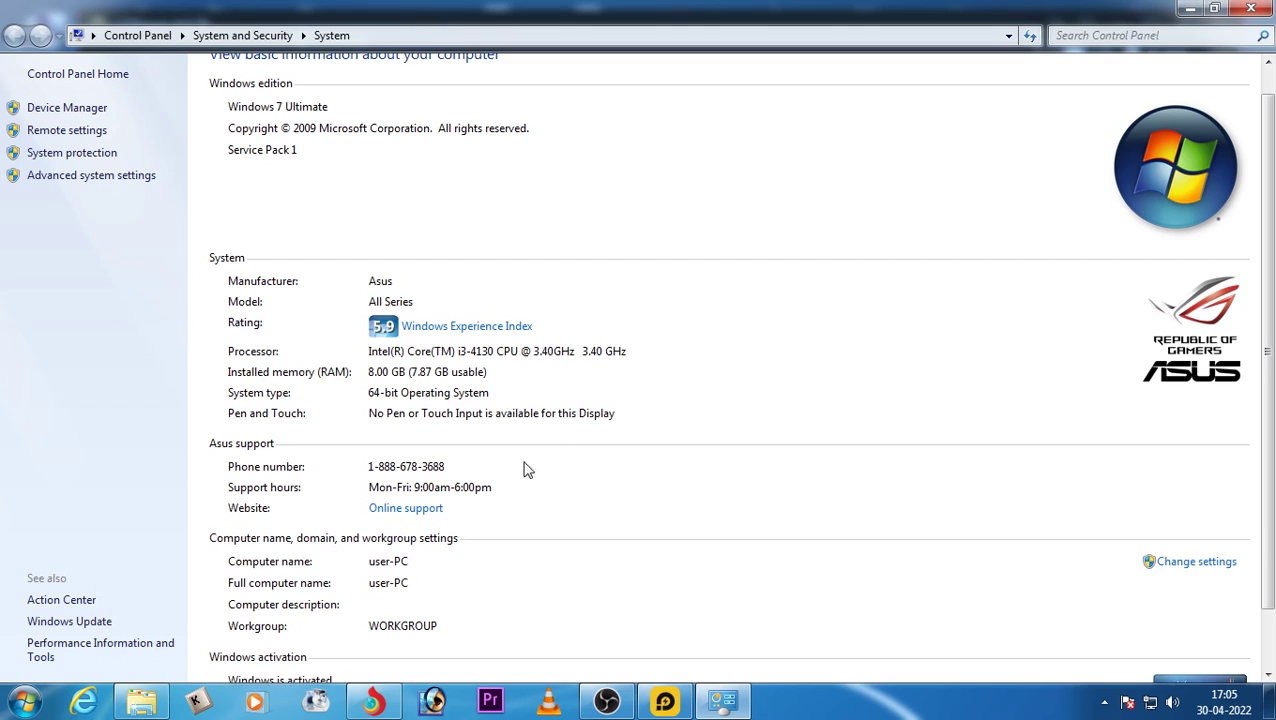
click(1188, 9)
Step: Switch back to LDPlayer and set the emulator's RAM to 6144M in the advanced settings
click(676, 706)
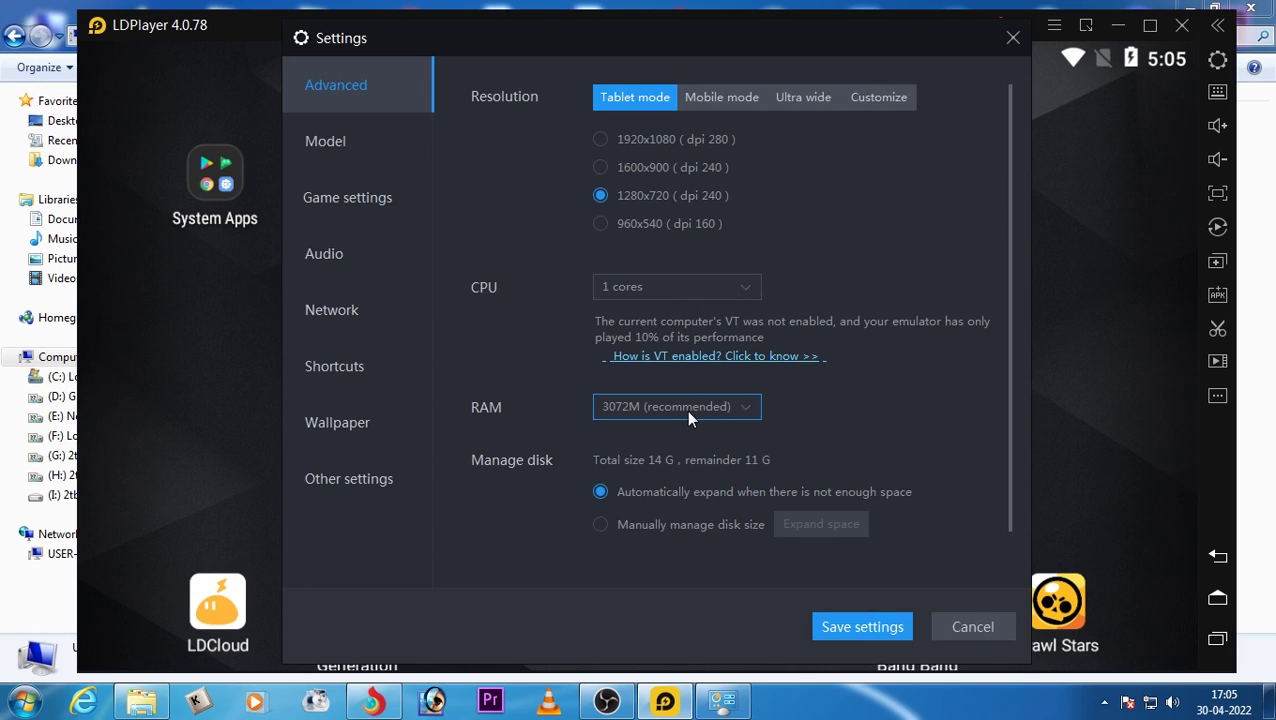
click(746, 407)
scroll(674, 541, down, 3)
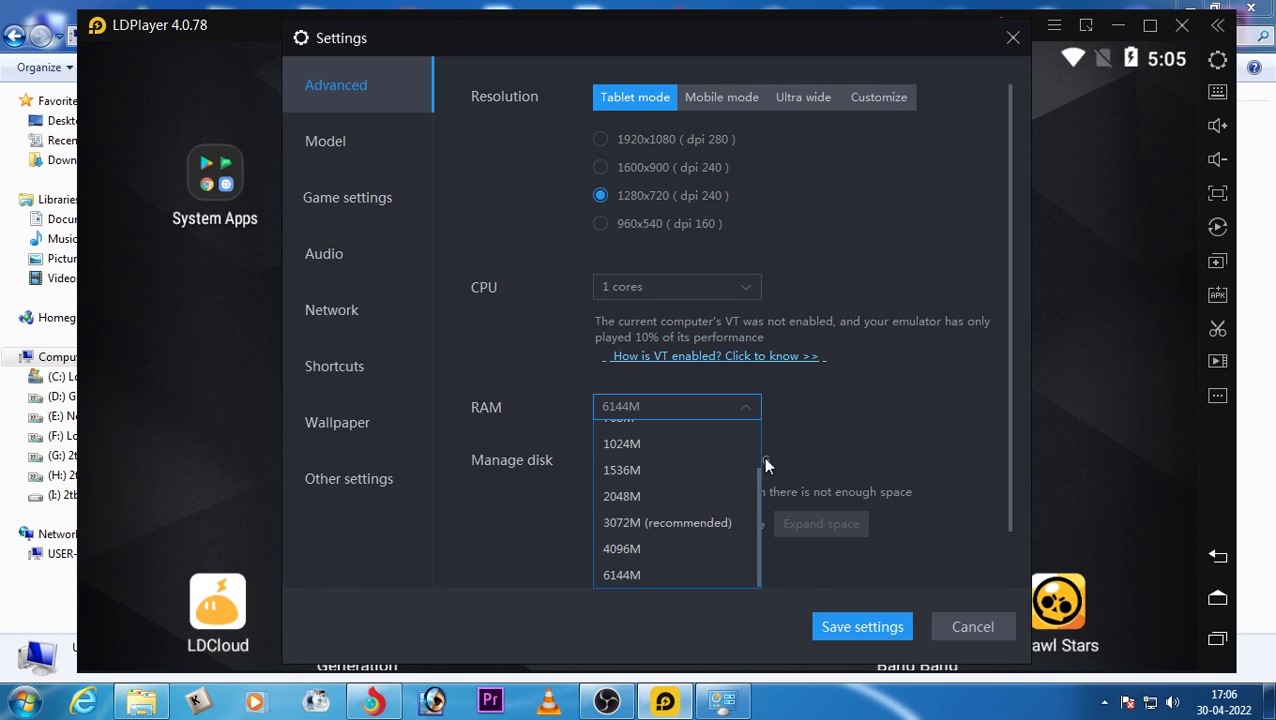
click(837, 428)
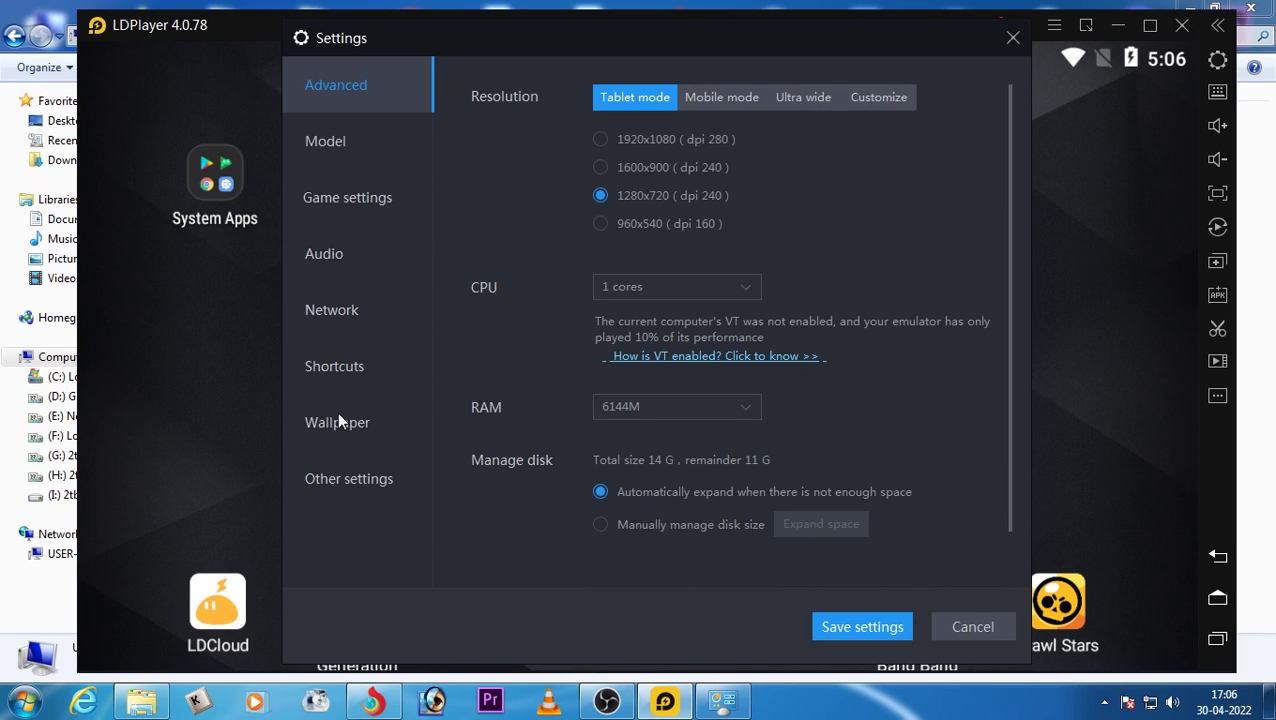
Step: Review the Model, Game settings and Audio pages of the emulator settings, including the available frame rate options
click(337, 141)
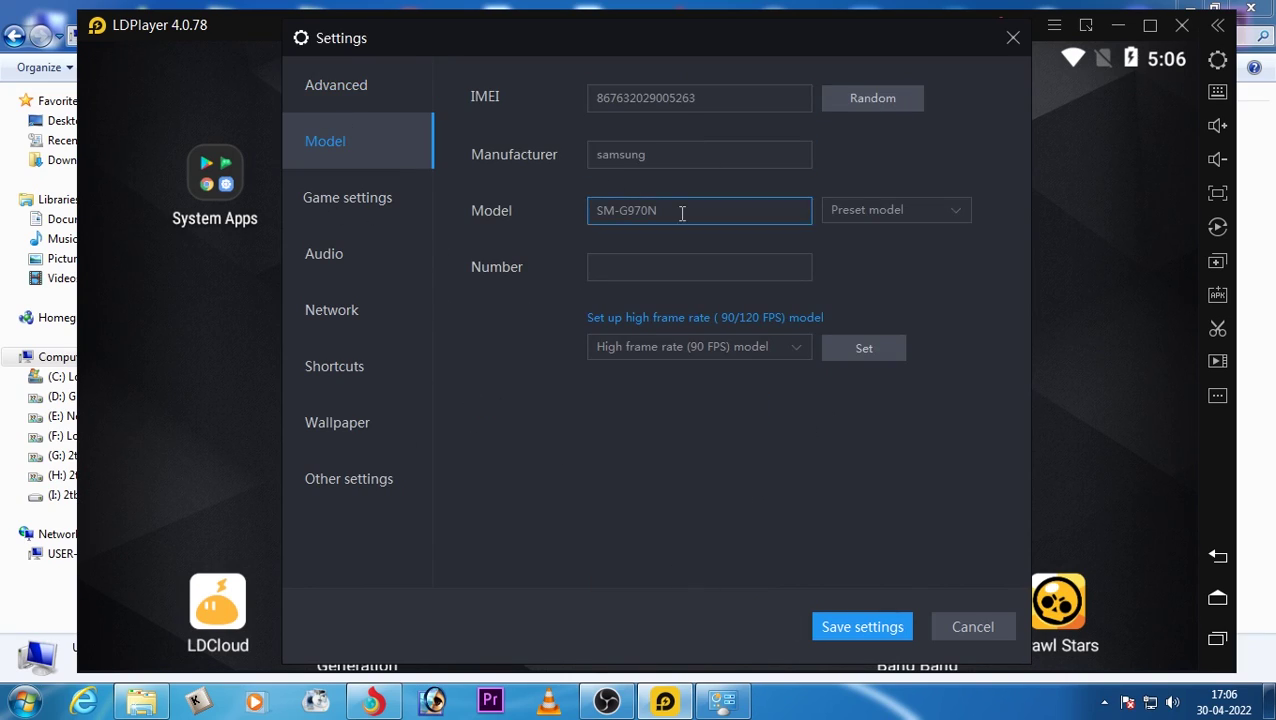
click(348, 212)
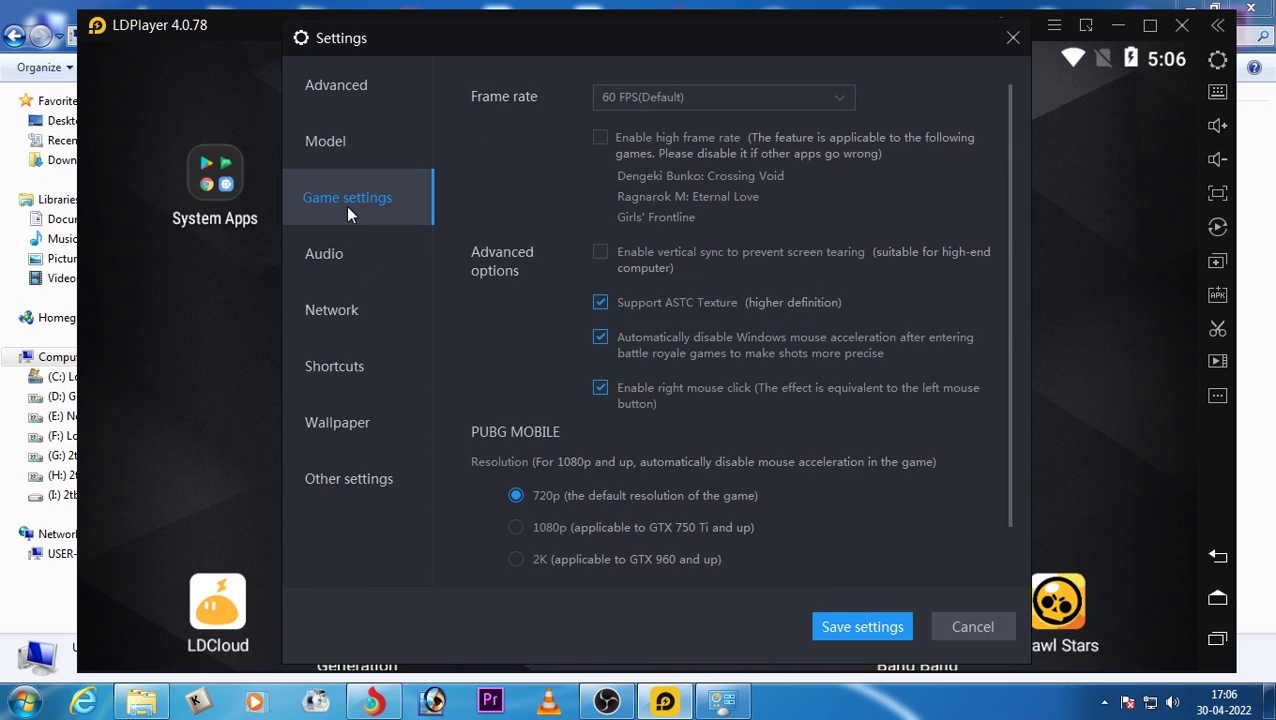
click(684, 101)
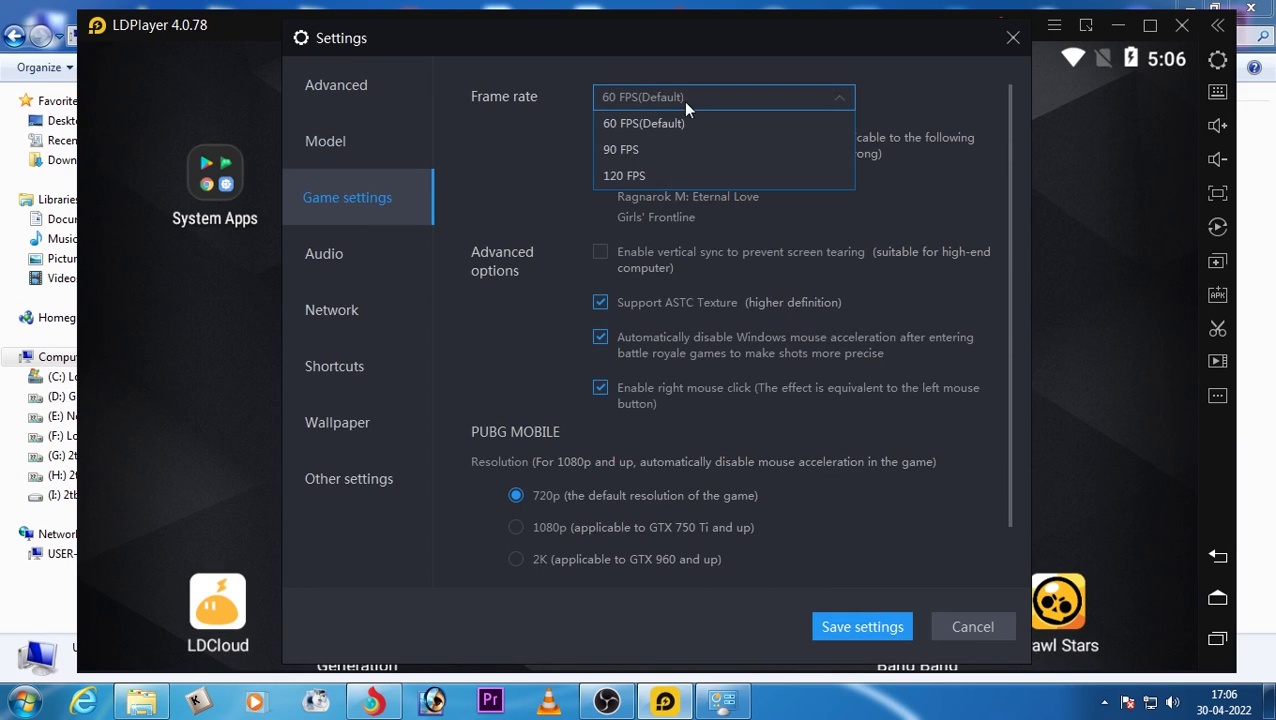
click(684, 101)
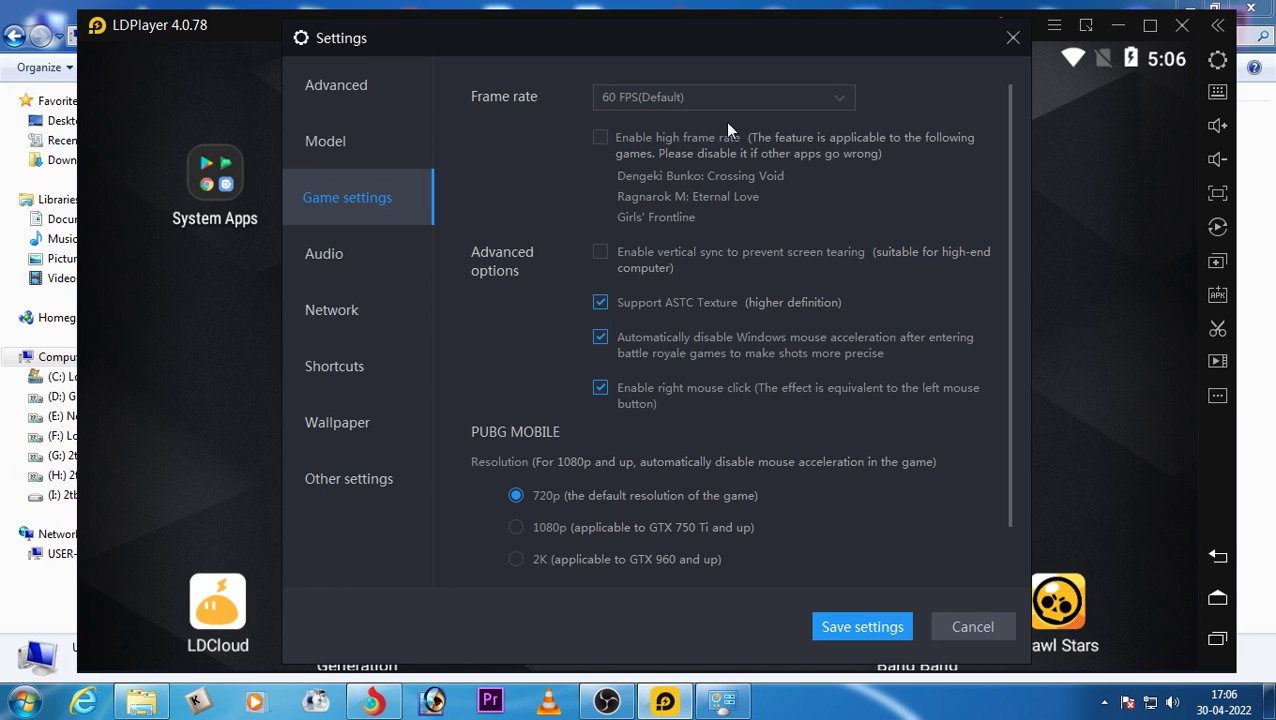
scroll(700, 300, down, 1)
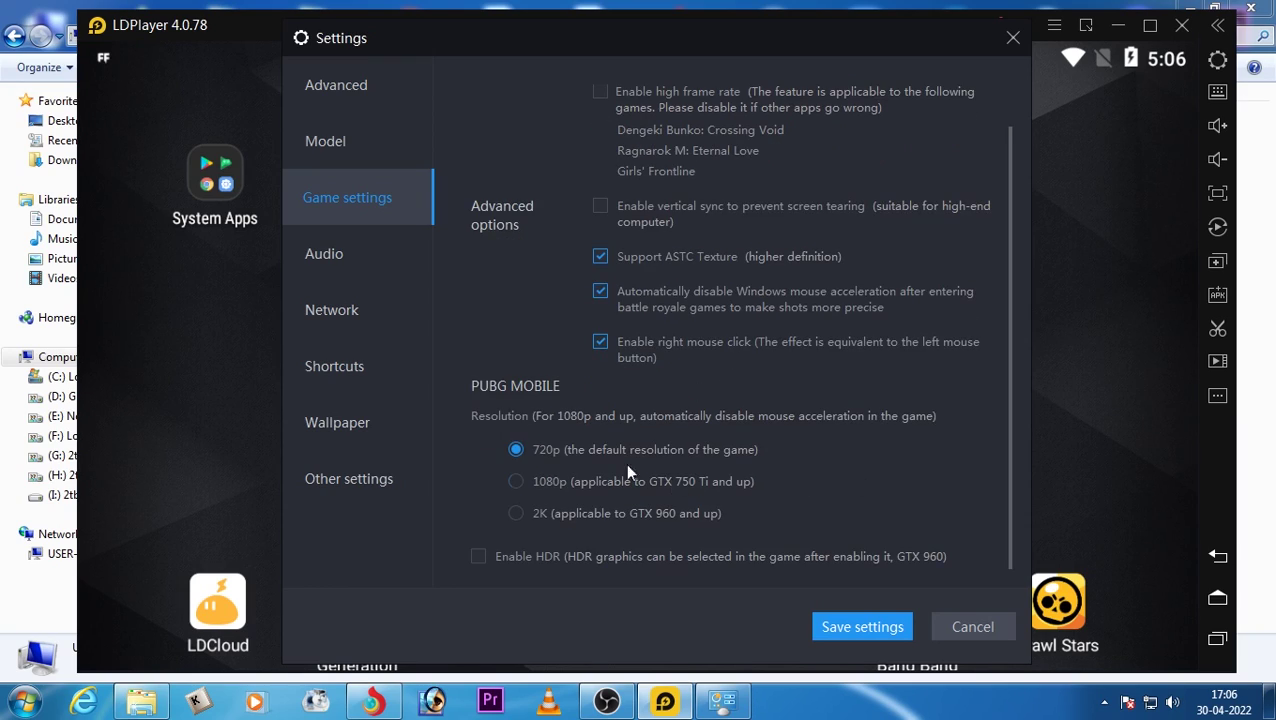
click(378, 250)
click(629, 99)
click(629, 99)
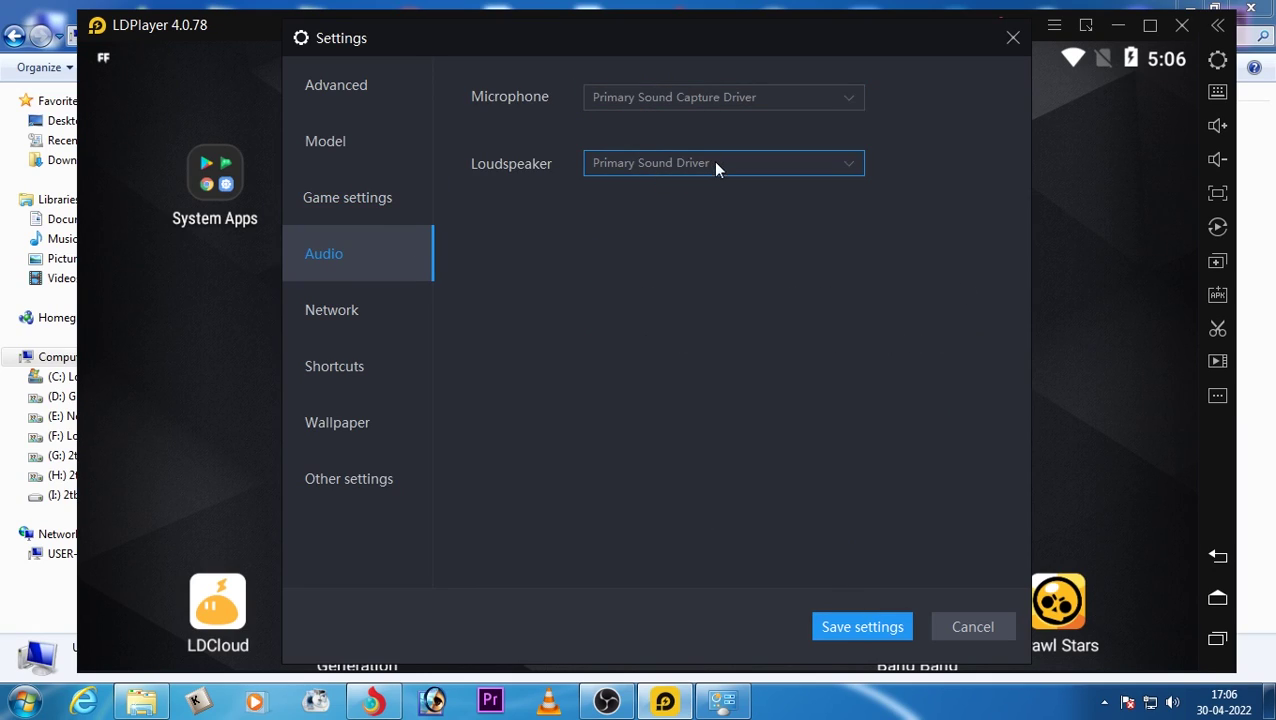
Step: Review the Network, Shortcuts, Wallpaper and Other settings pages, including the language choices
click(350, 298)
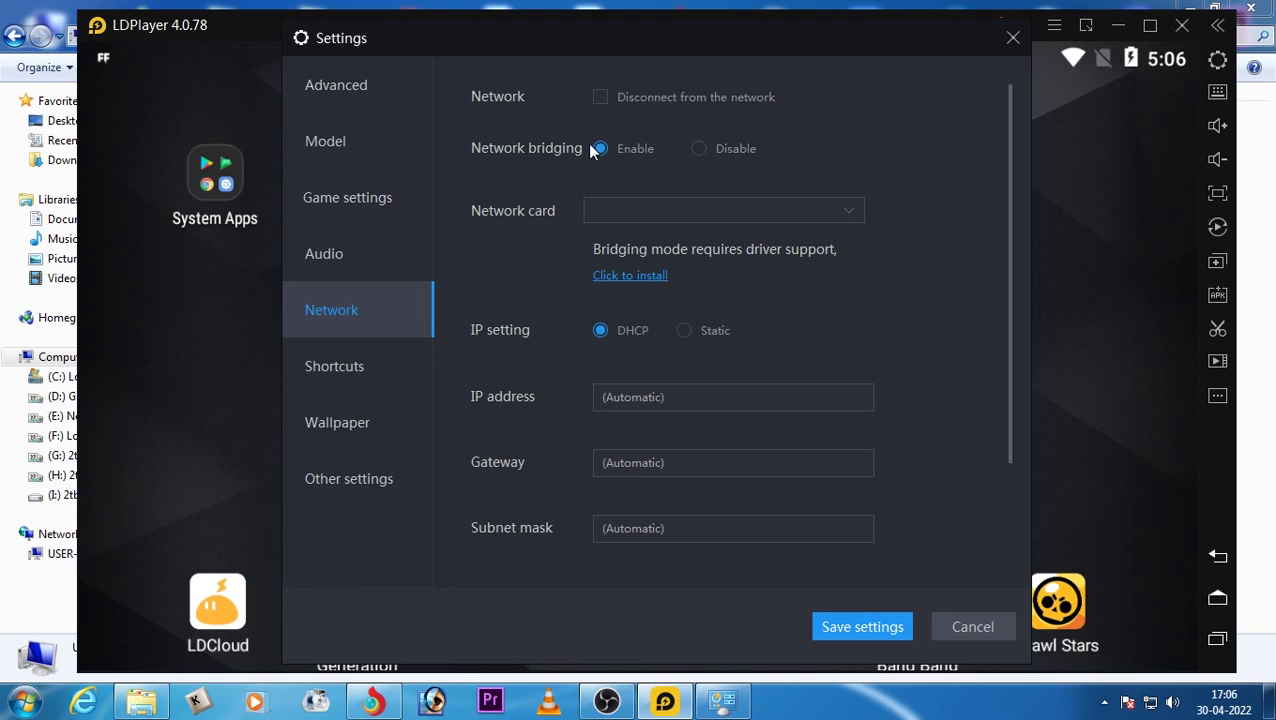
scroll(507, 516, down, 1)
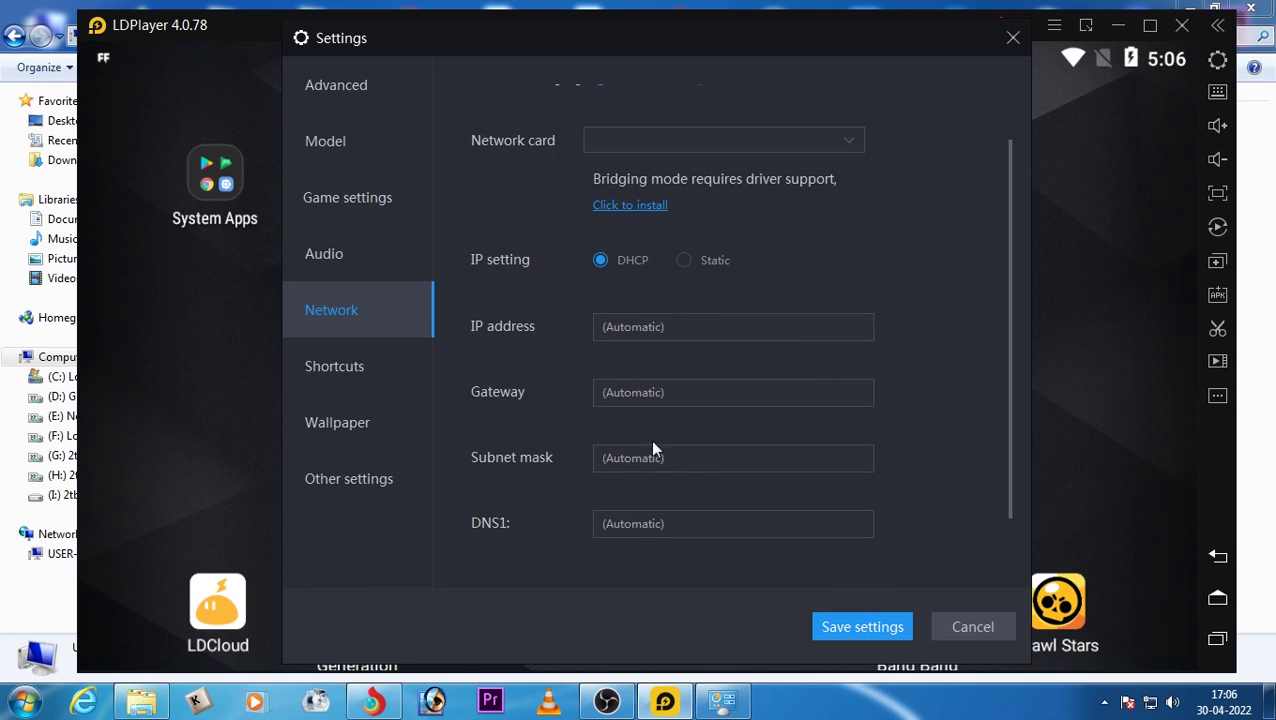
scroll(568, 512, up, 1)
scroll(500, 370, up, 1)
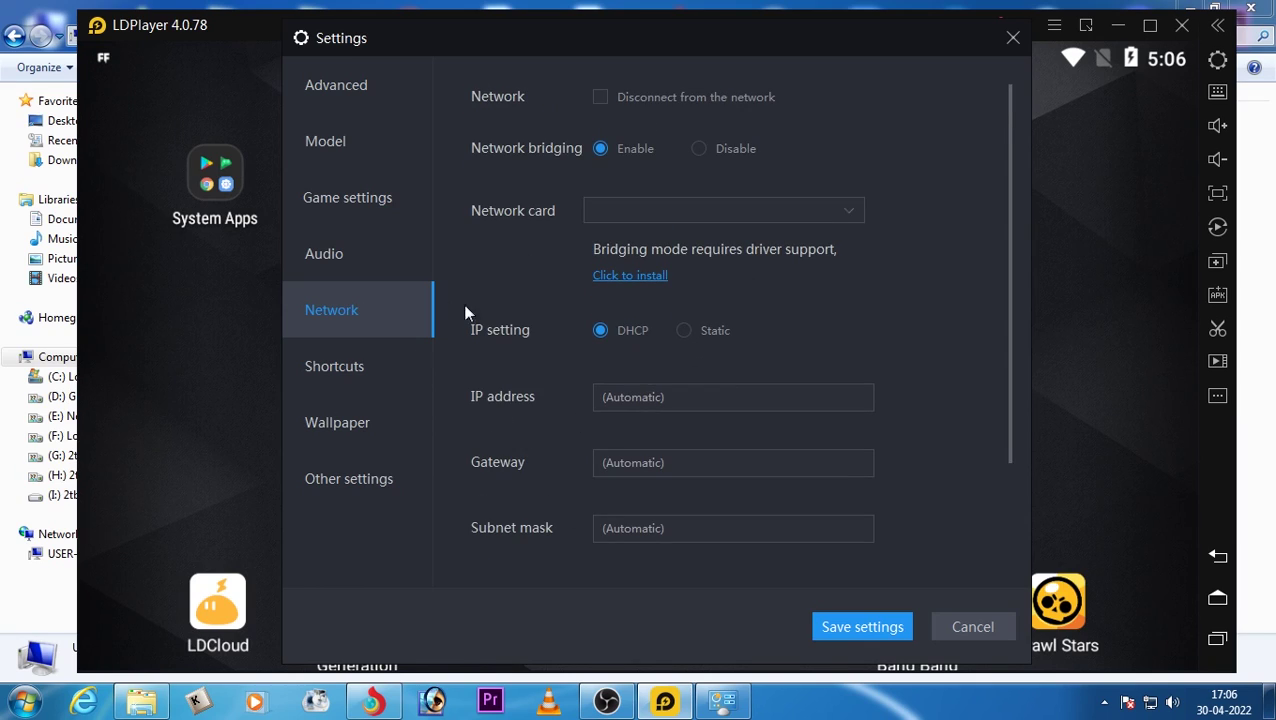
click(333, 369)
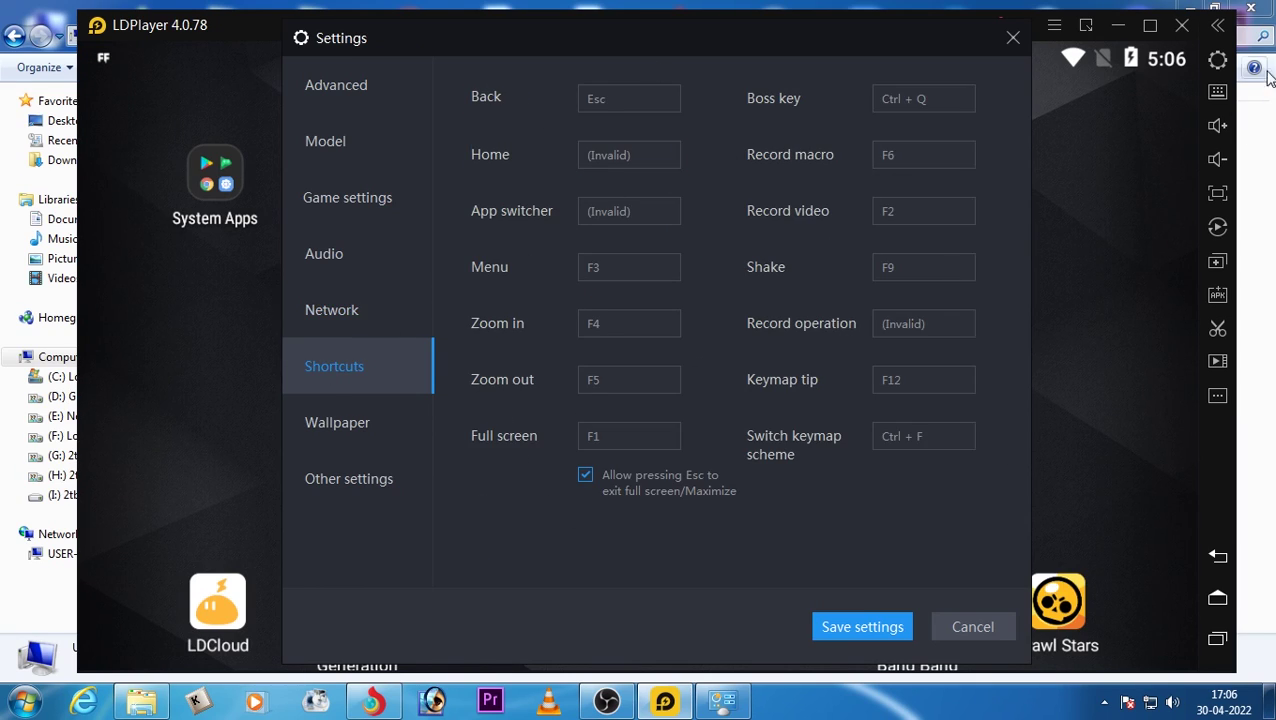
click(339, 429)
click(360, 487)
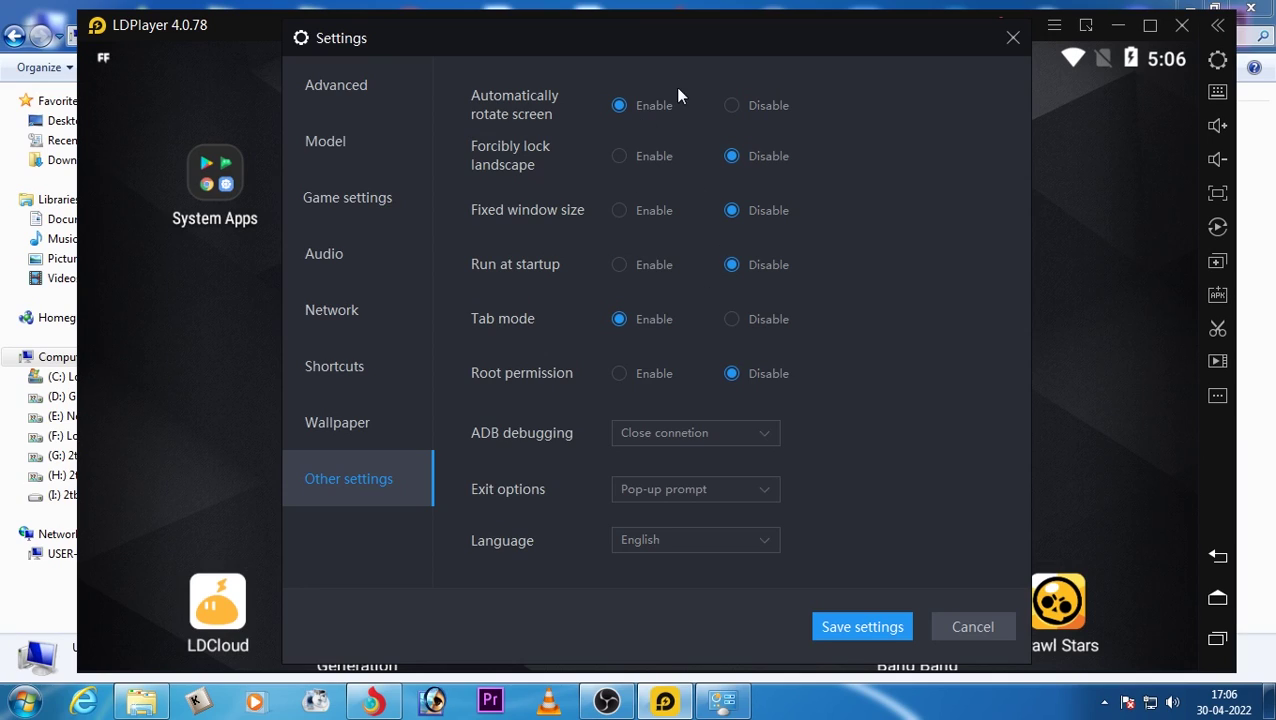
click(741, 541)
click(739, 538)
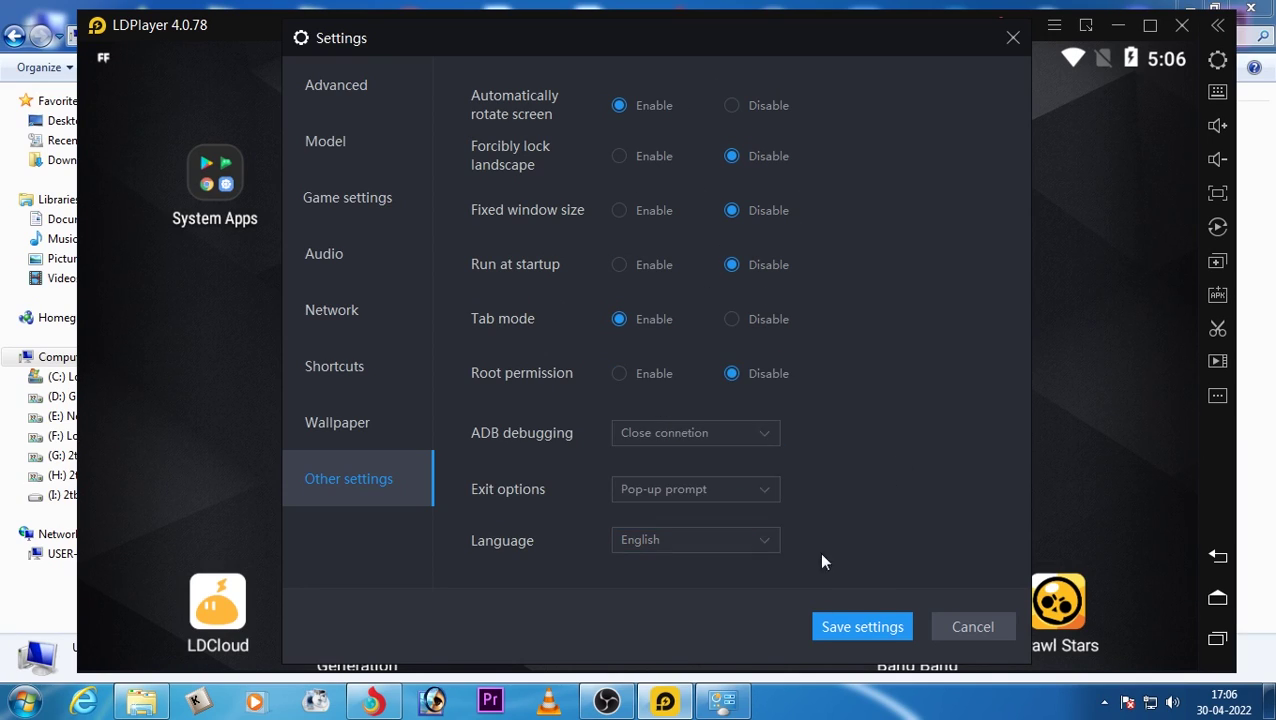
Step: Save the emulator settings and return to the LDPlayer home screen
click(868, 628)
click(598, 430)
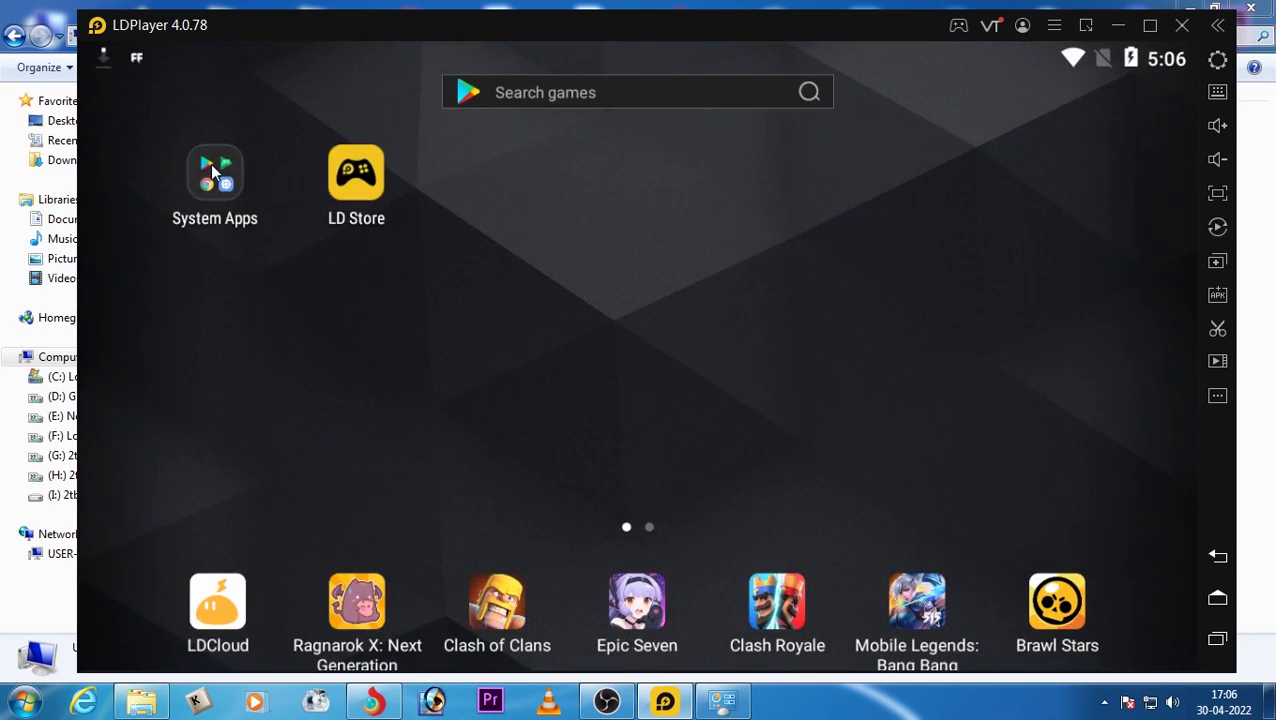
Step: Open the Play Store from the System Apps folder on the emulator's home screen
click(212, 168)
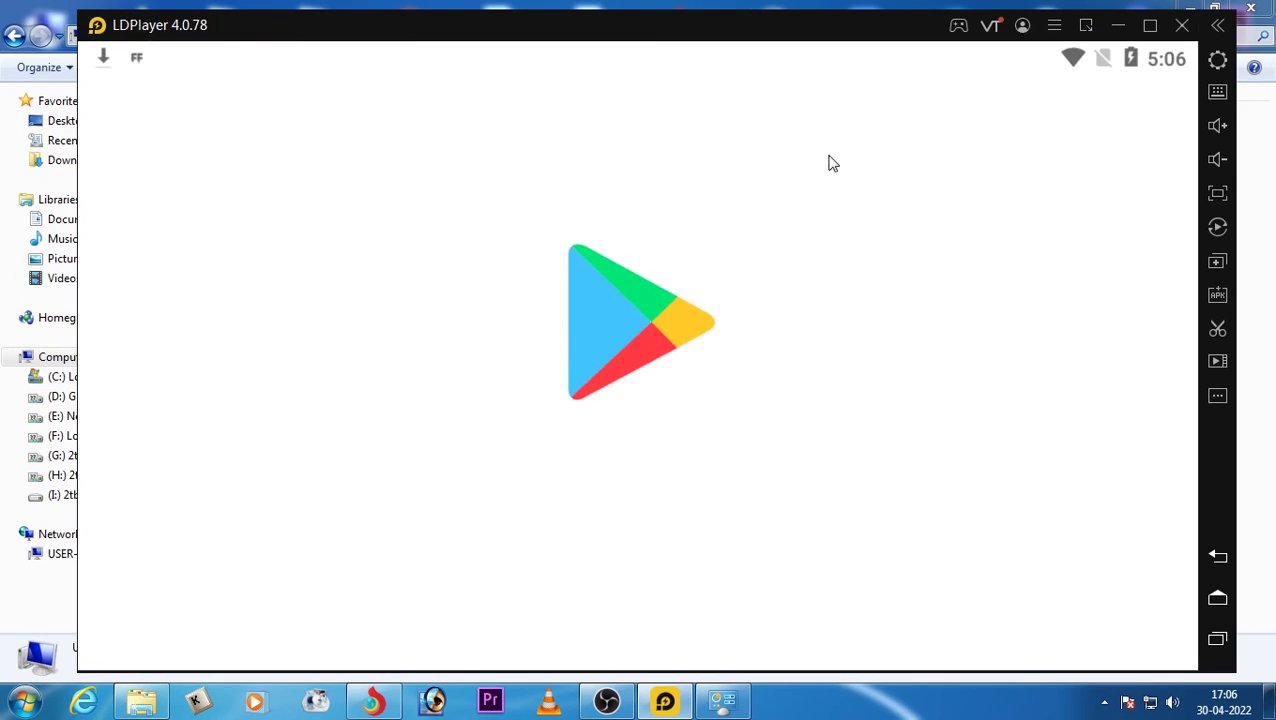
key(alt+Tab)
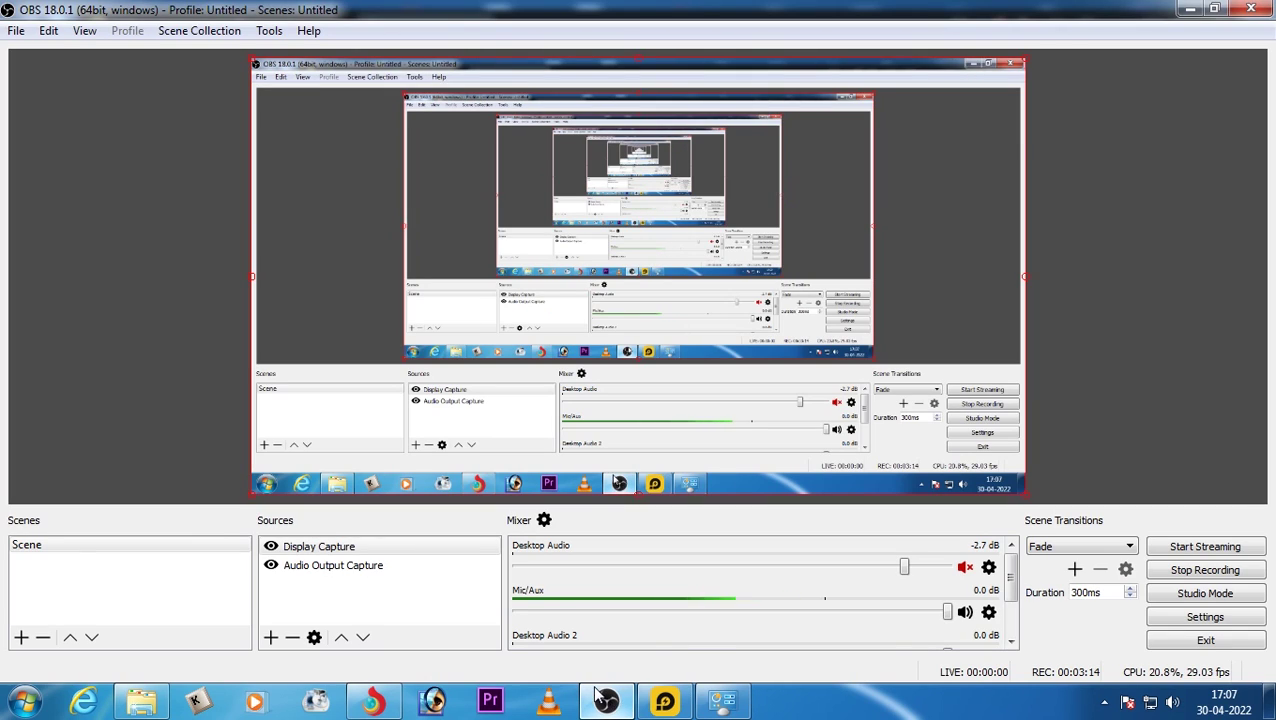
key(alt+Tab)
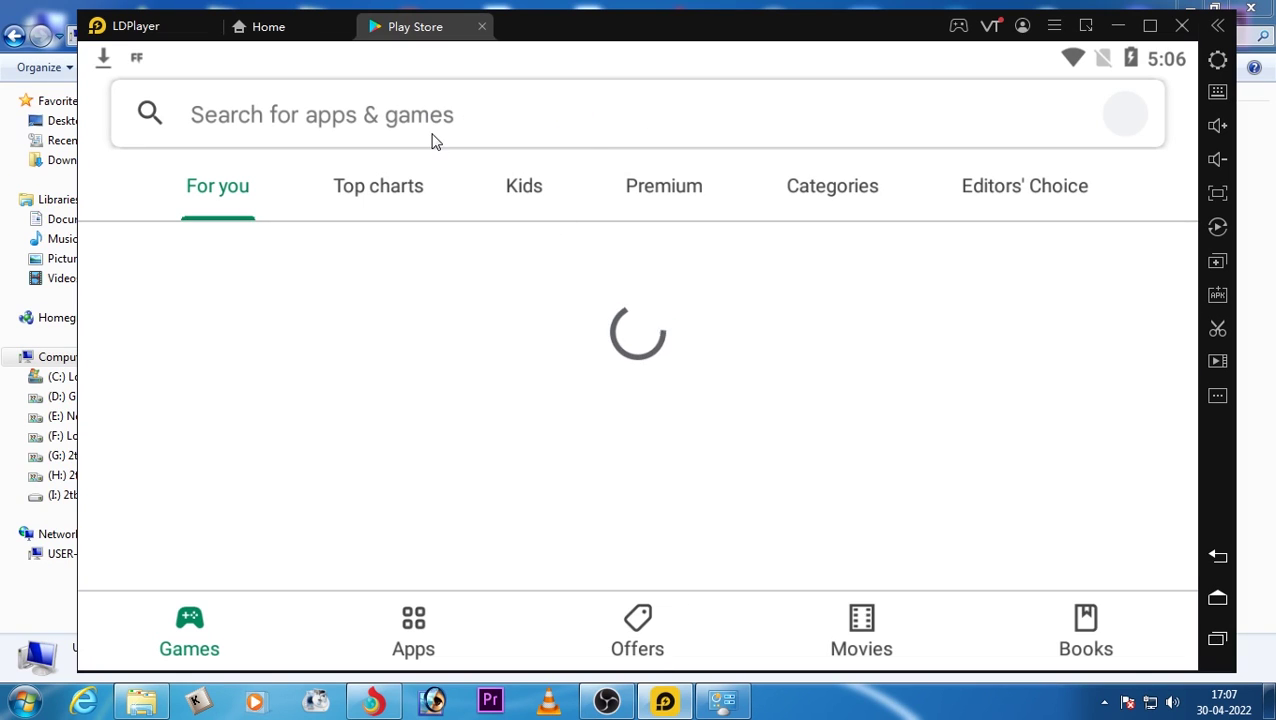
Step: Search the Play Store for whatsapp and check the emulator's notifications for download progress while the results load
click(441, 134)
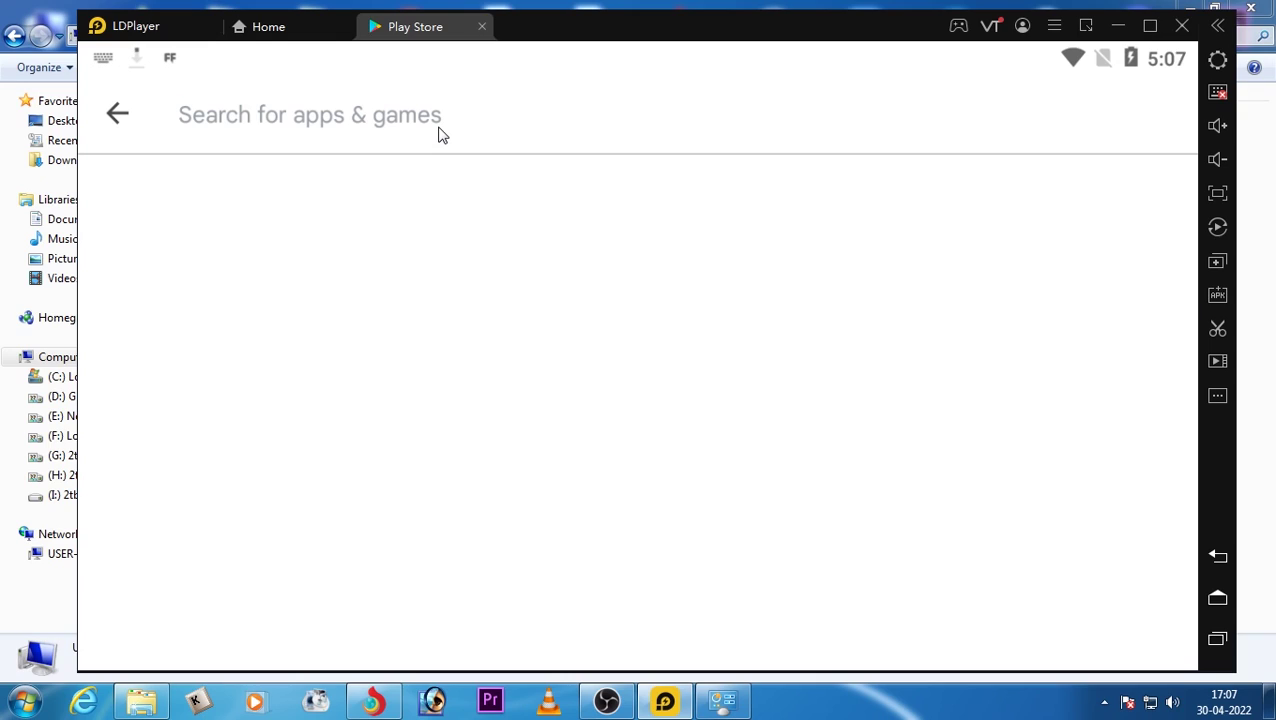
text(WH)
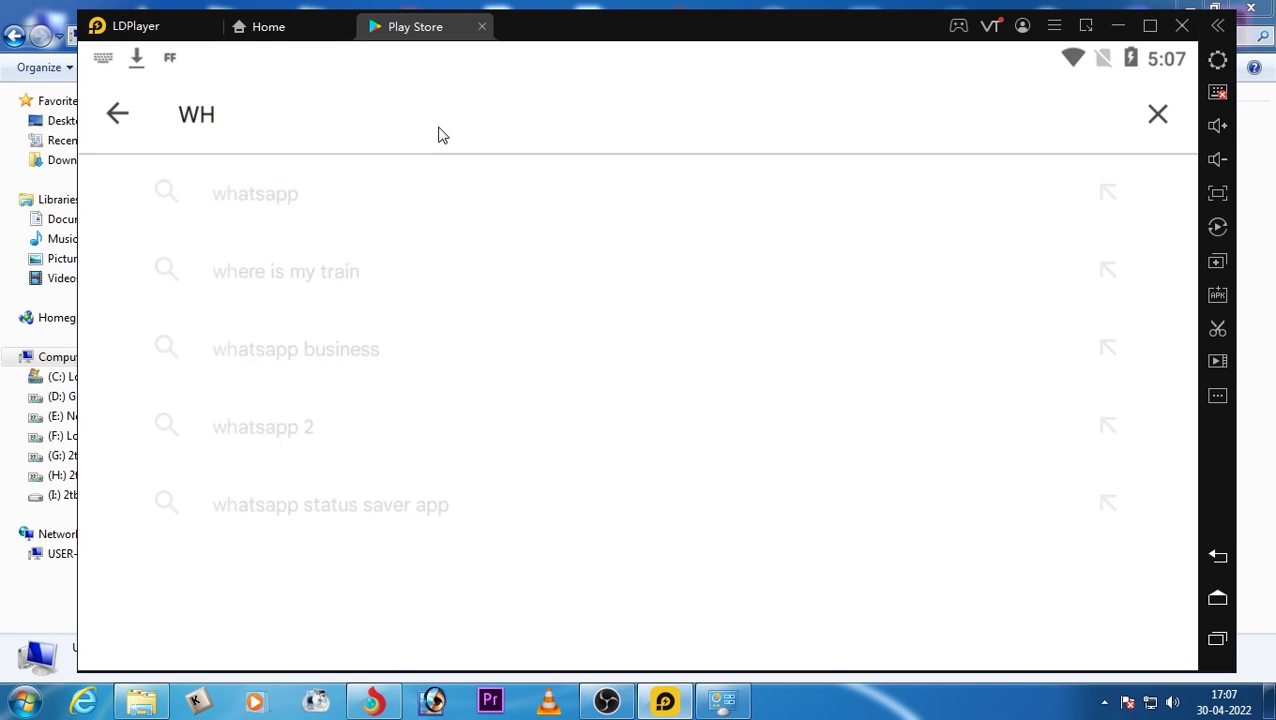
text(ATSA)
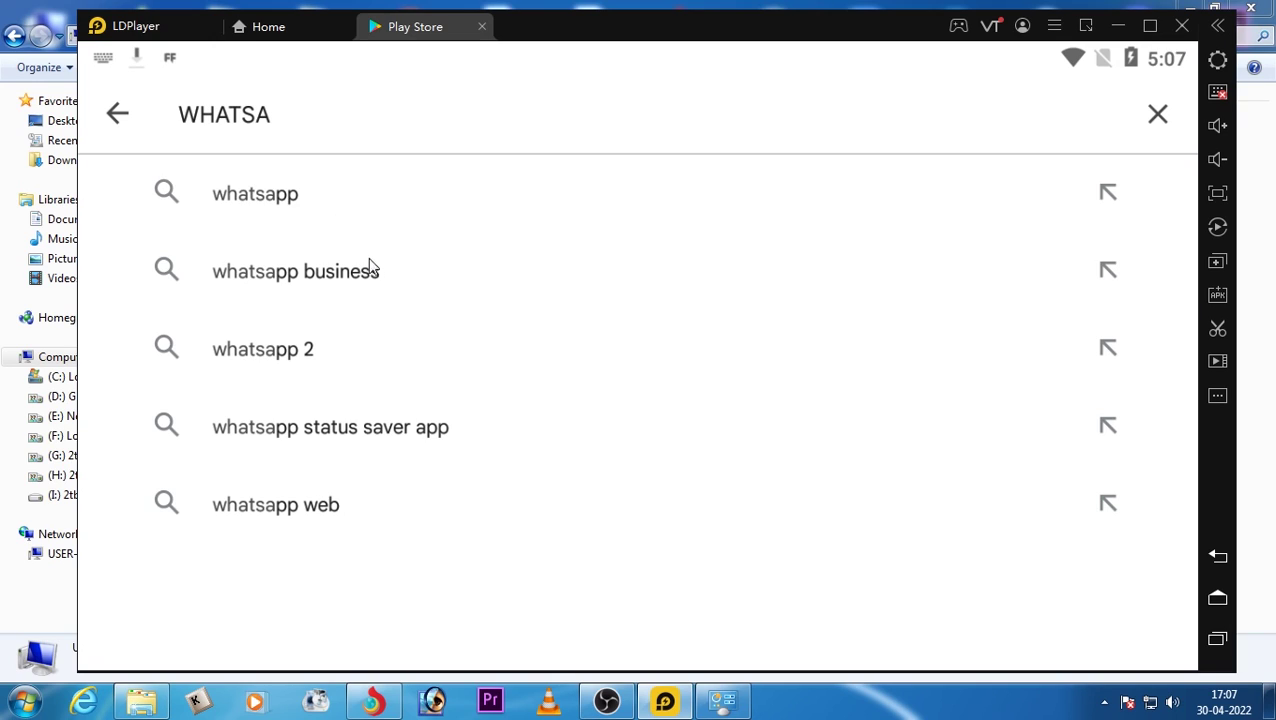
click(323, 204)
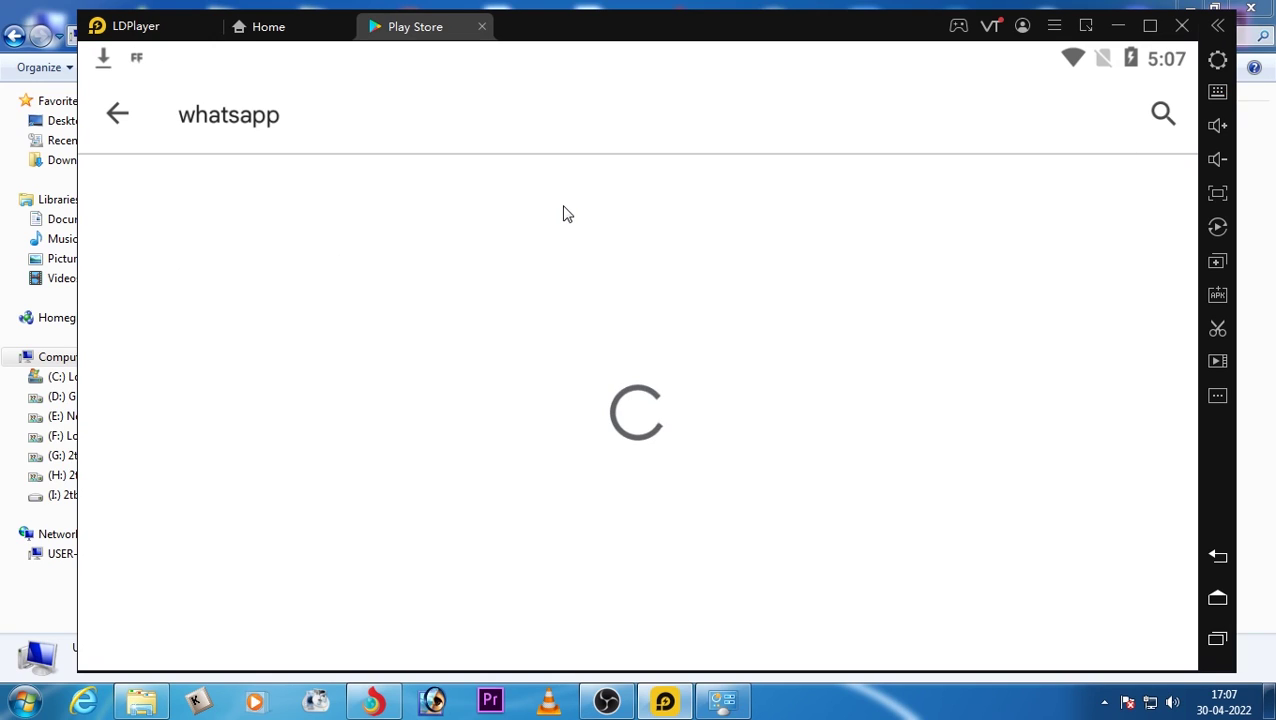
drag(395, 58, 445, 530)
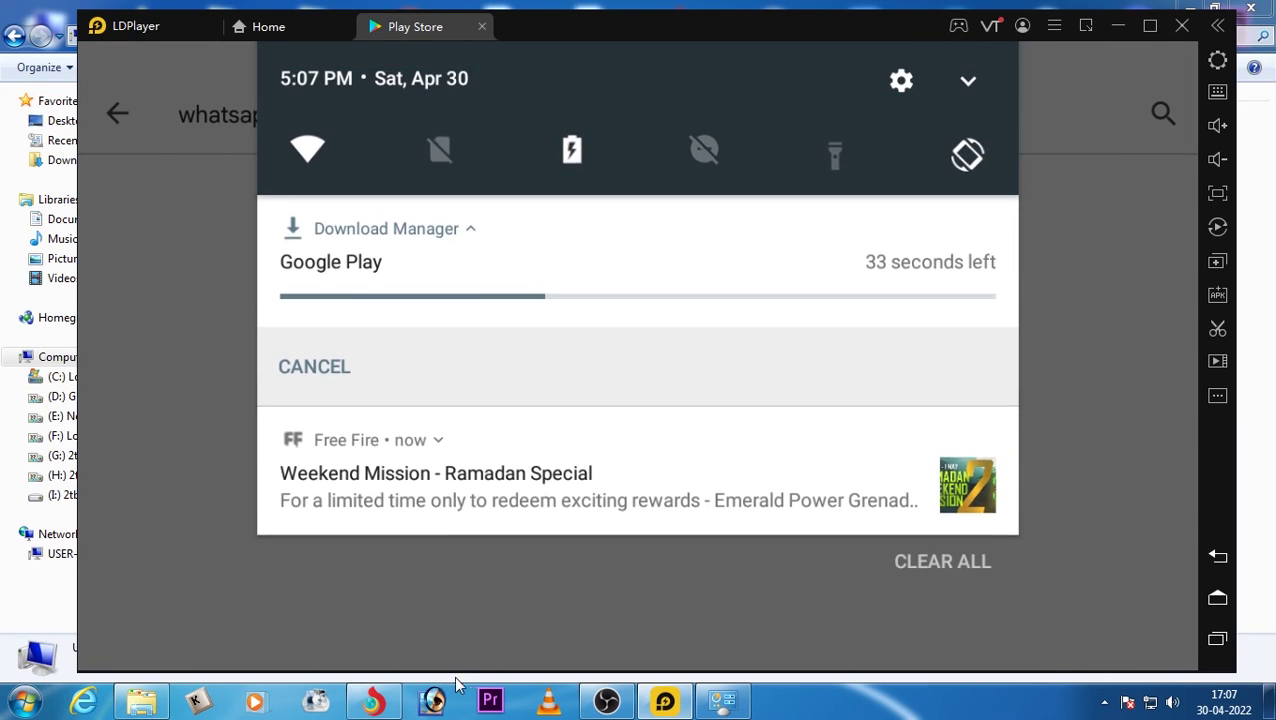
drag(470, 620, 521, 91)
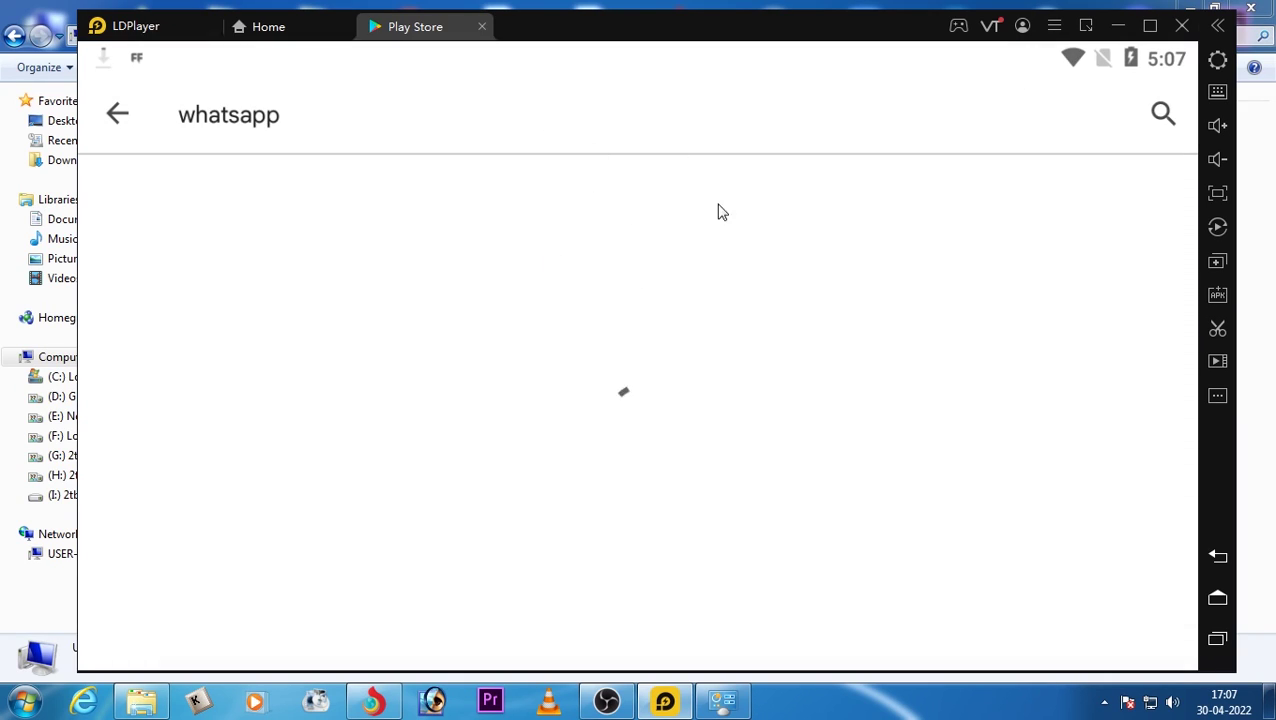
Step: Close the Windows Explorer window behind the emulator and refresh the Windows desktop several times
click(1250, 8)
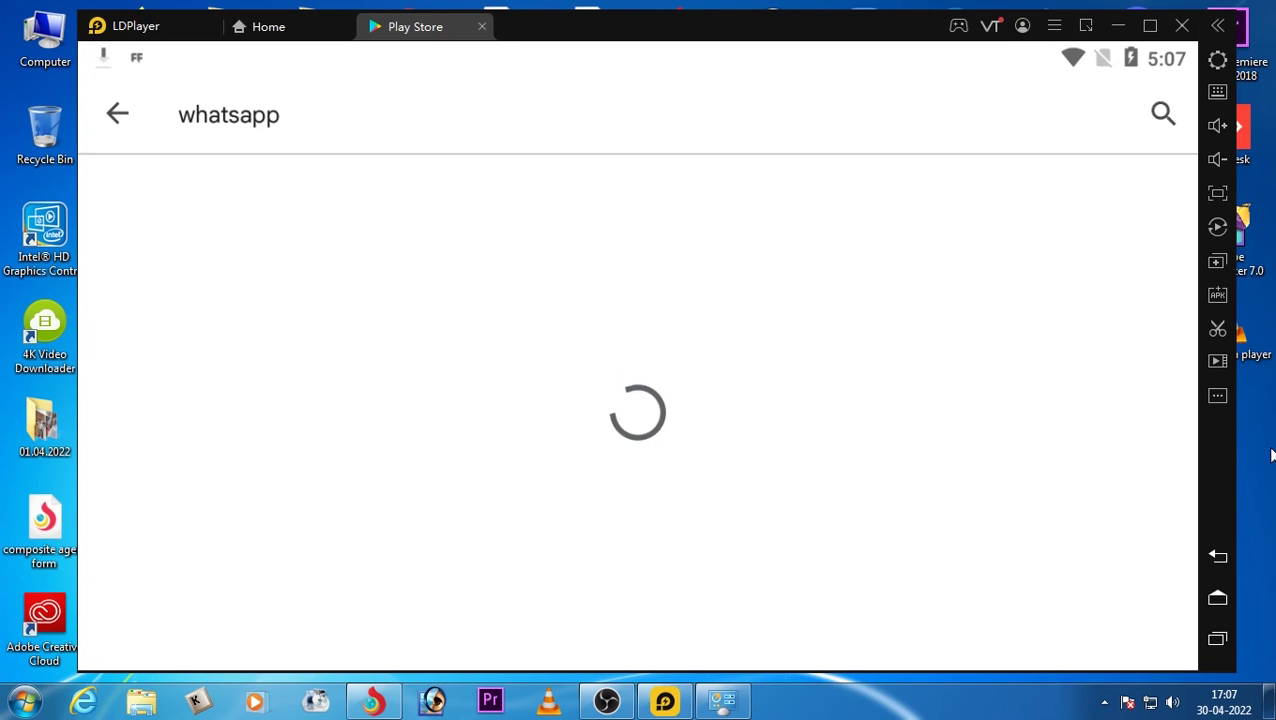
right_click(1270, 170)
click(1143, 221)
right_click(1270, 214)
click(1179, 274)
right_click(1270, 280)
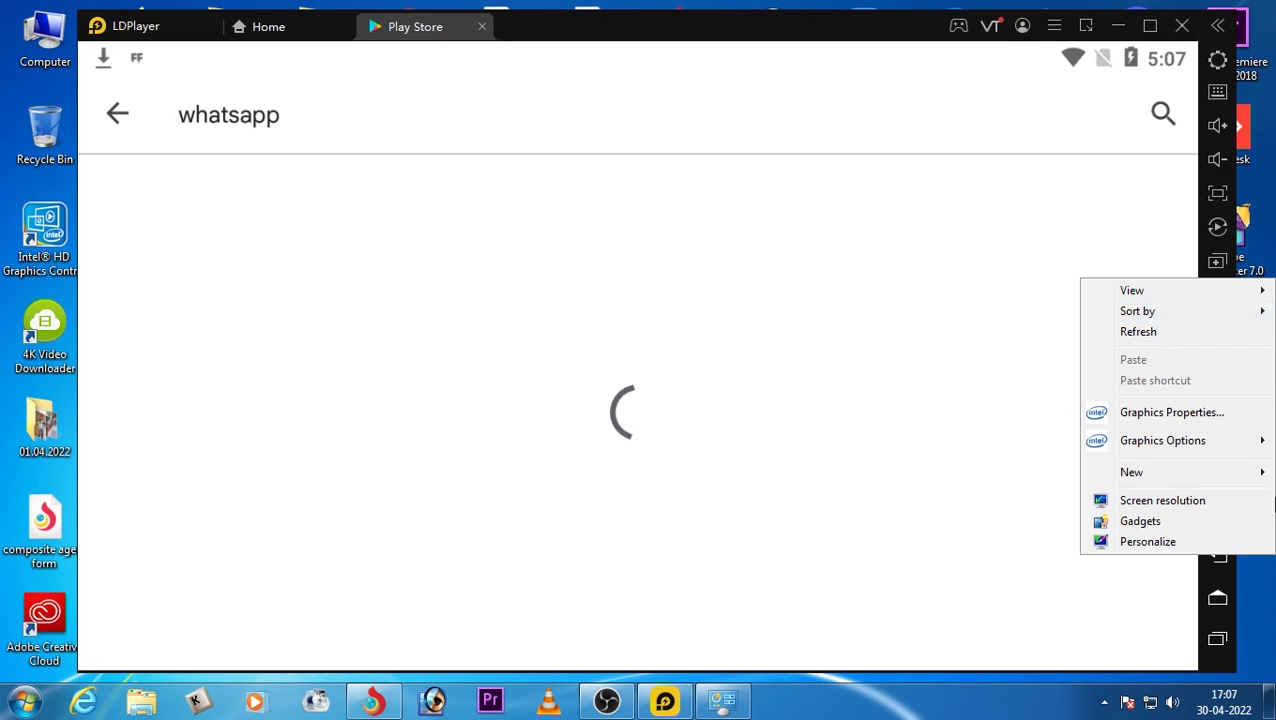
click(1115, 332)
right_click(1270, 270)
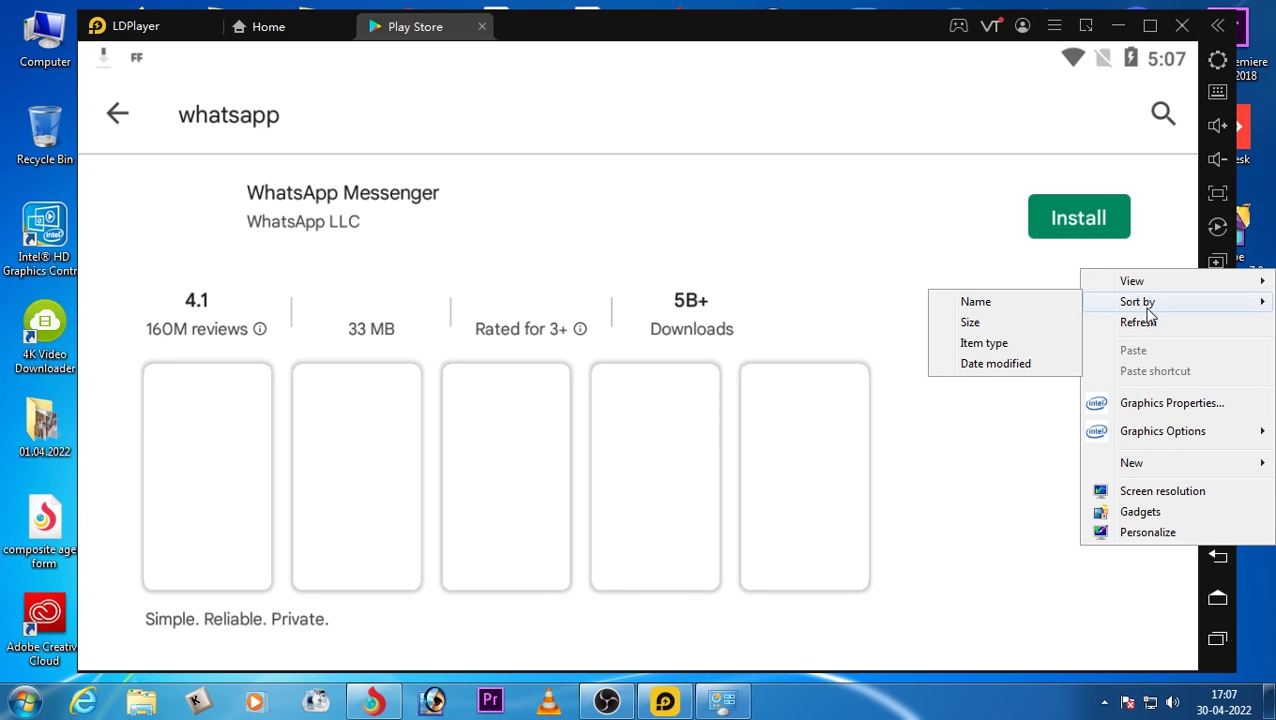
click(1152, 325)
Step: Look over the WhatsApp Messenger result and its related apps, and start installing WhatsApp Messenger
scroll(550, 436, up, 1)
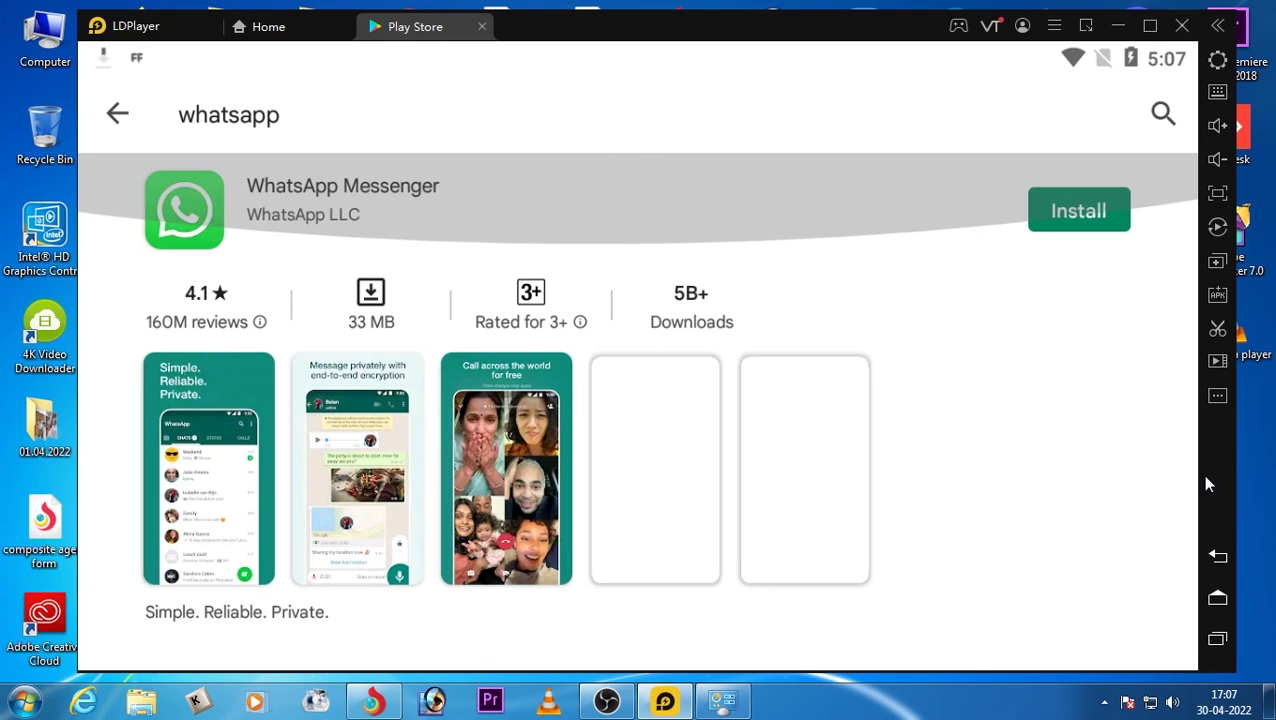
scroll(1190, 567, down, 3)
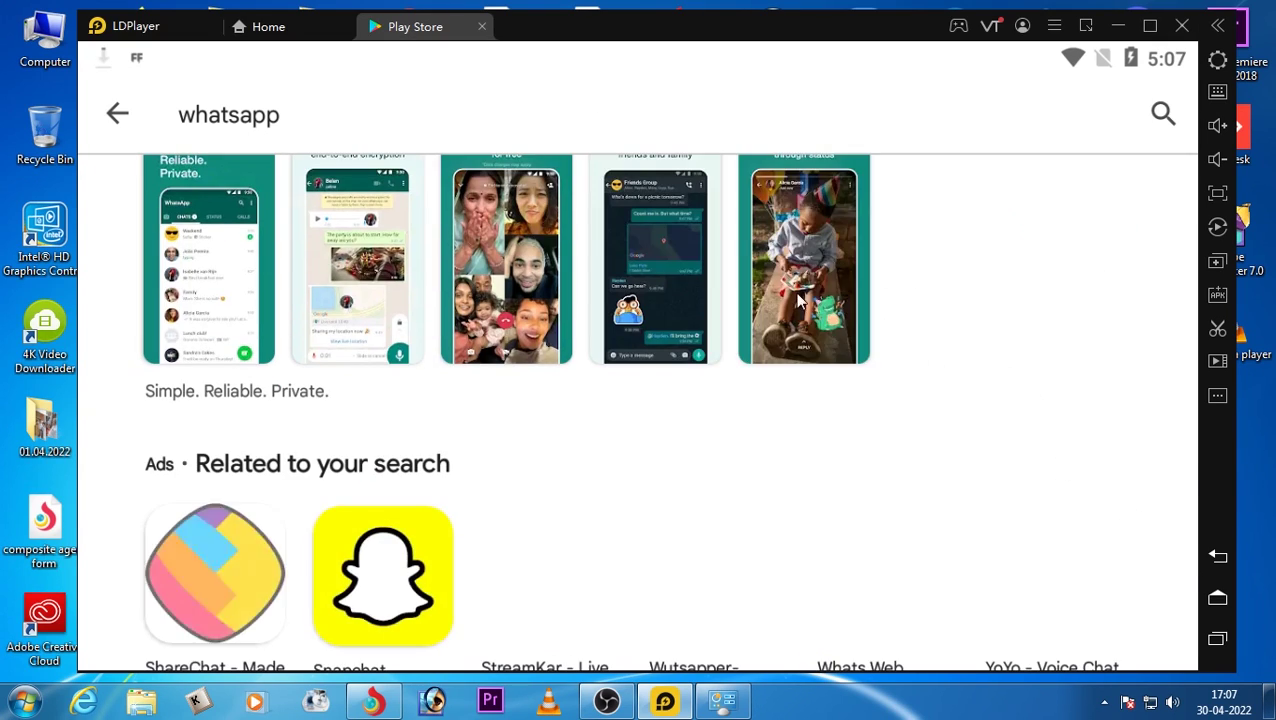
scroll(800, 383, up, 3)
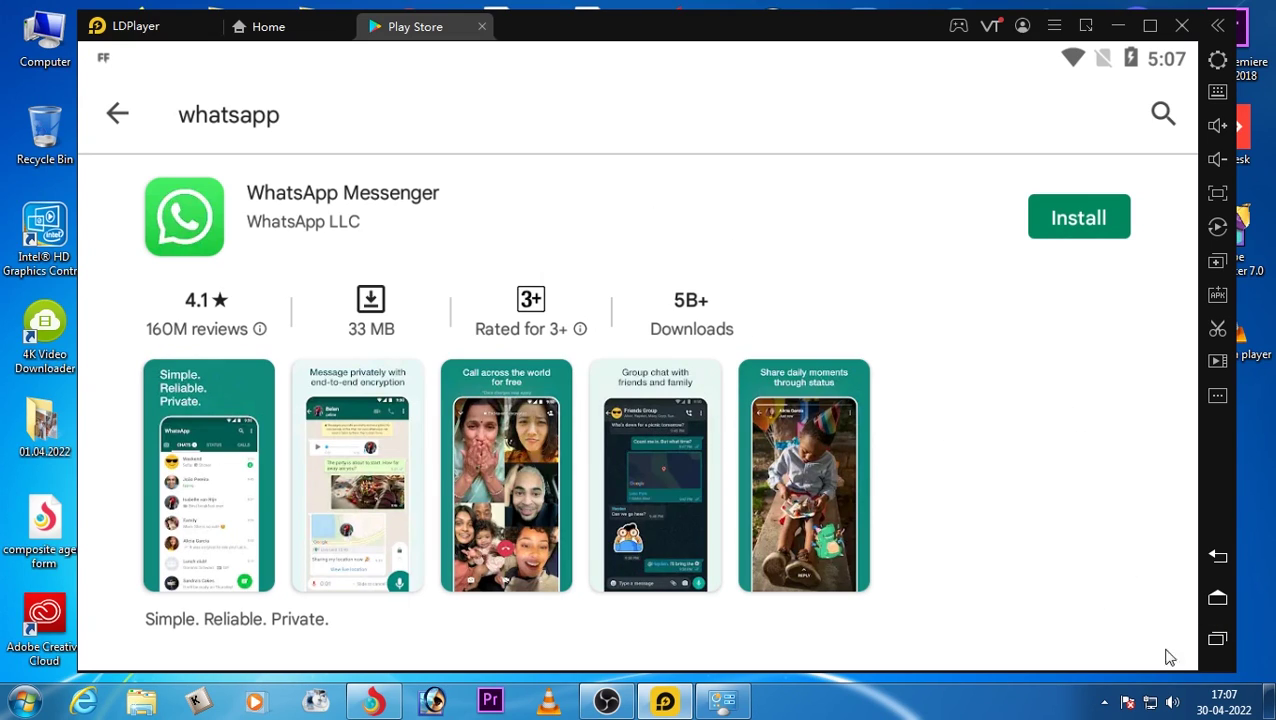
key(alt+Tab)
click(677, 311)
drag(222, 476, 281, 531)
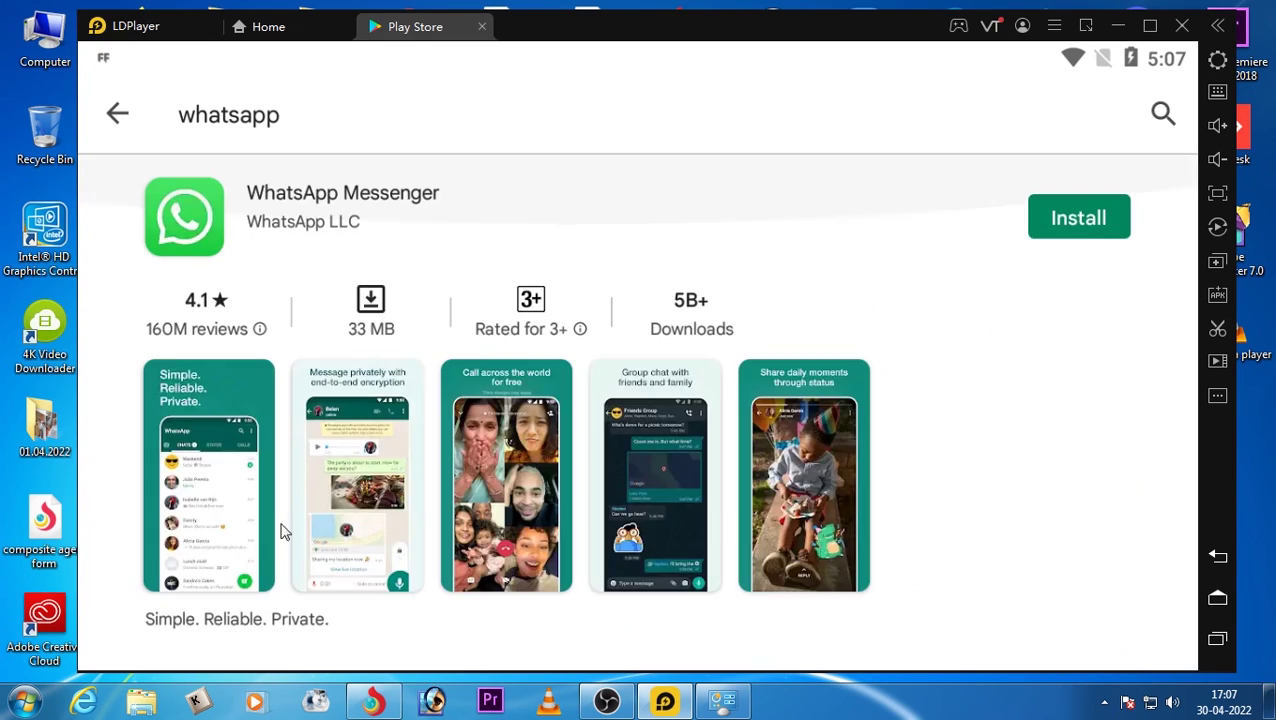
click(1106, 206)
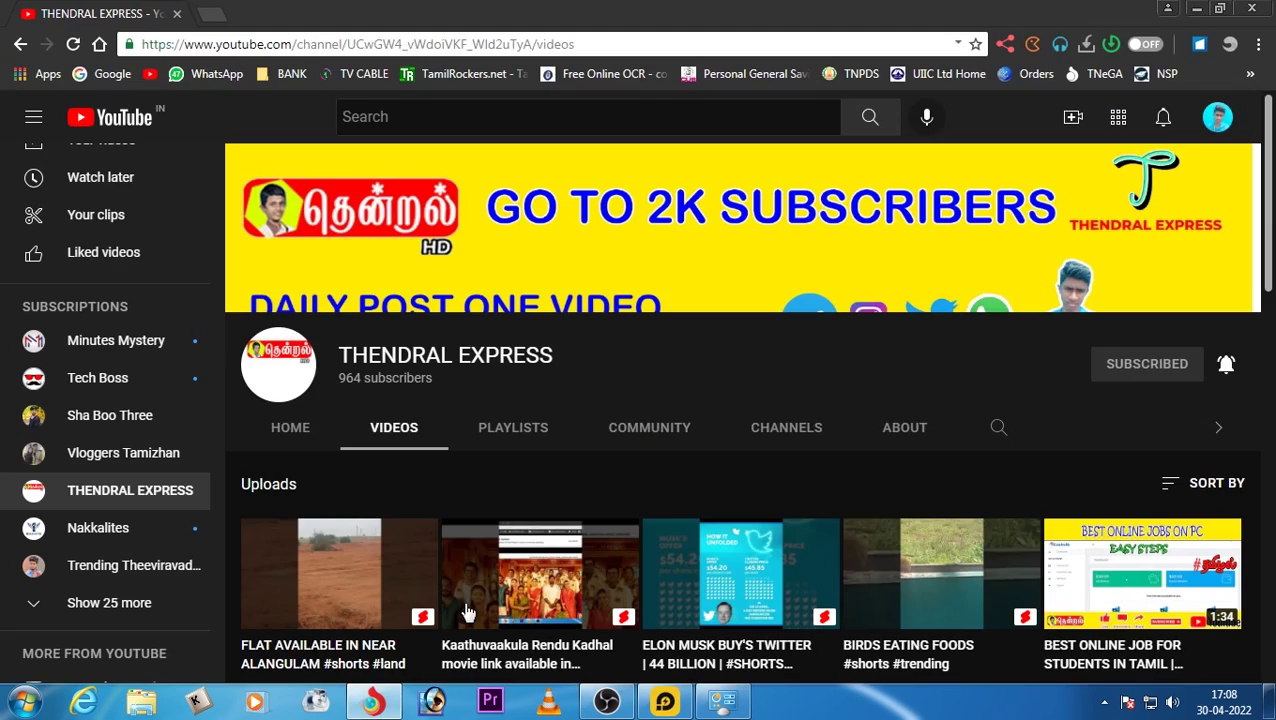
Step: Switch to the browser to view the Community posts of the THENDRAL EXPRESS YouTube channel, and return to LDPlayer
click(373, 700)
click(647, 432)
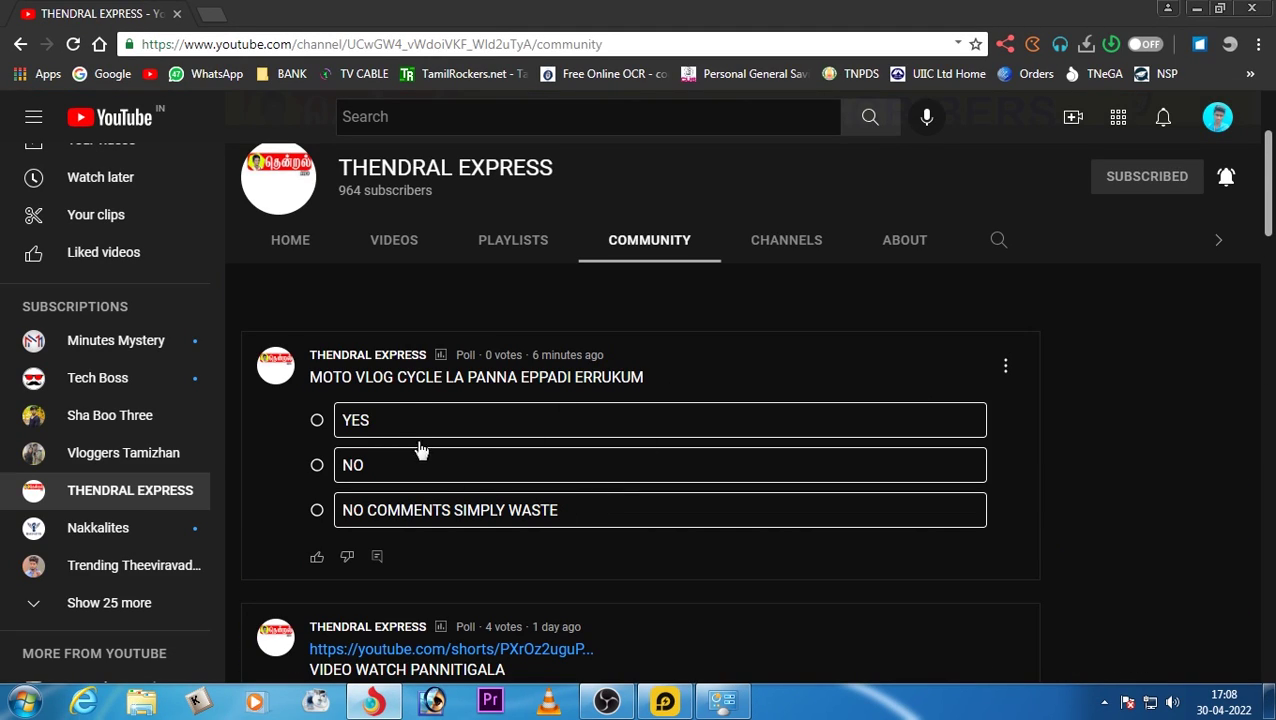
click(682, 704)
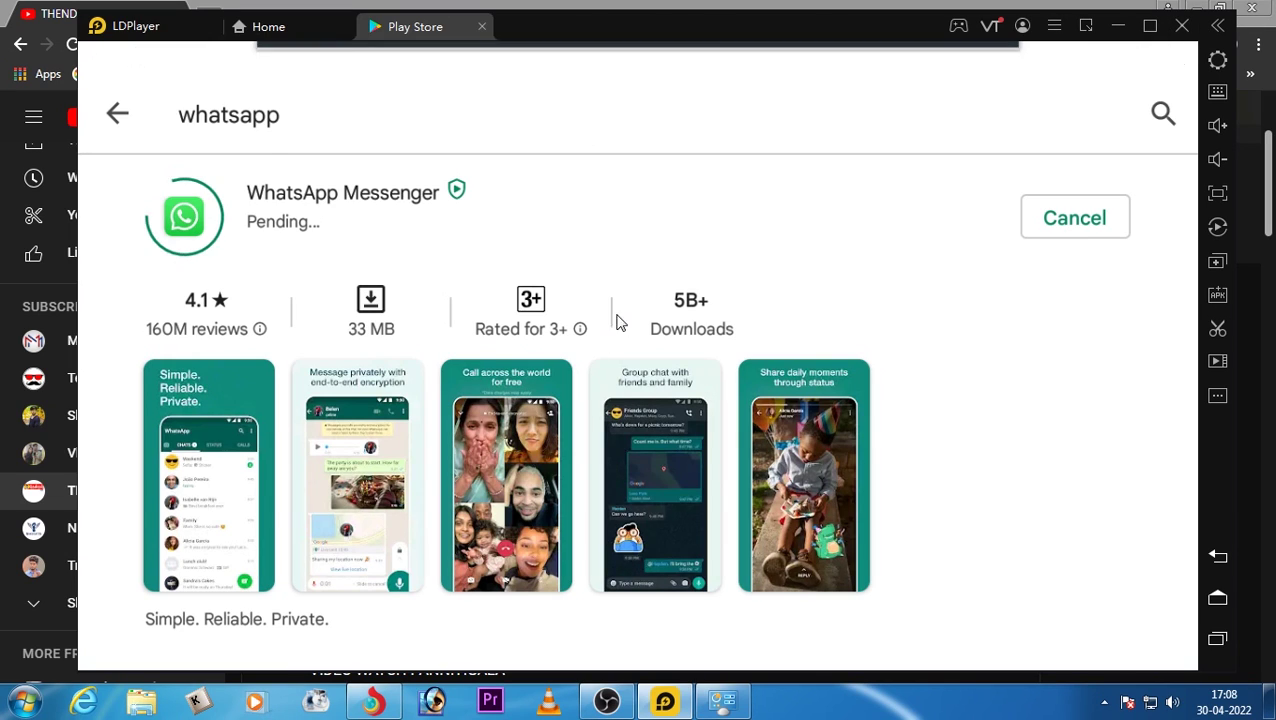
Step: Check the emulator's notifications and cancel the pending WhatsApp Messenger installation
drag(513, 71, 550, 475)
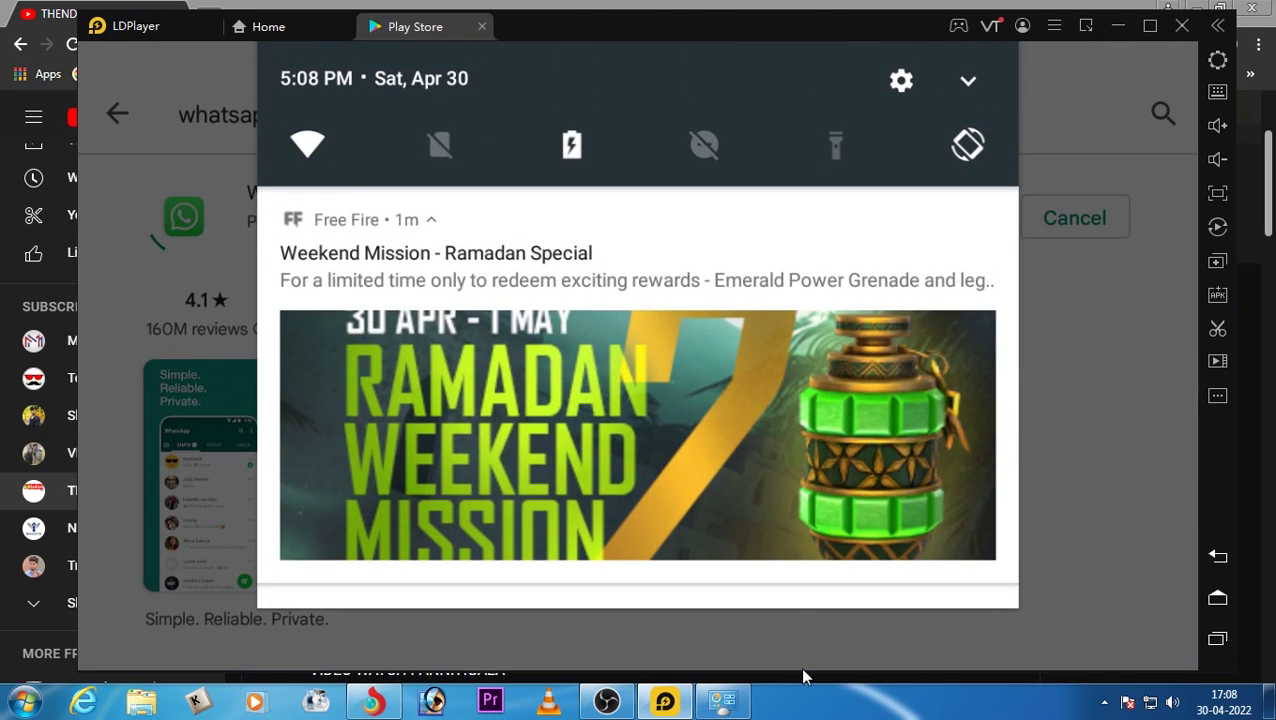
click(1005, 588)
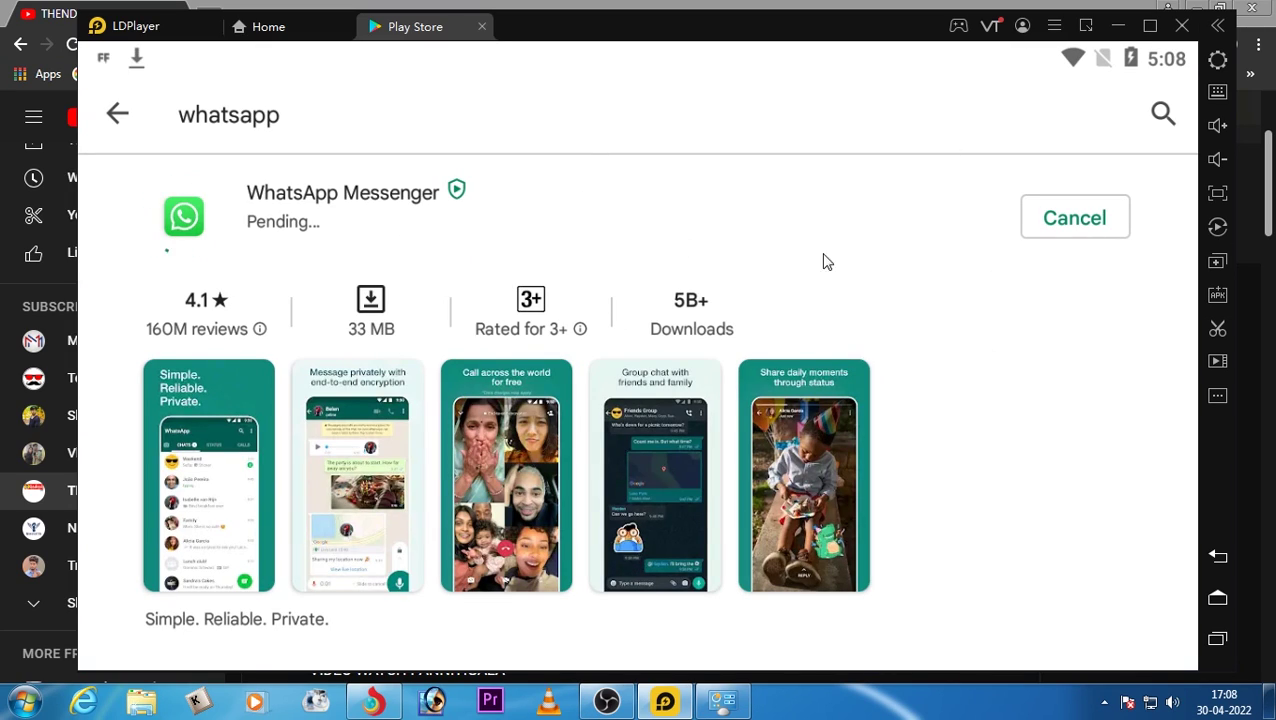
click(1056, 218)
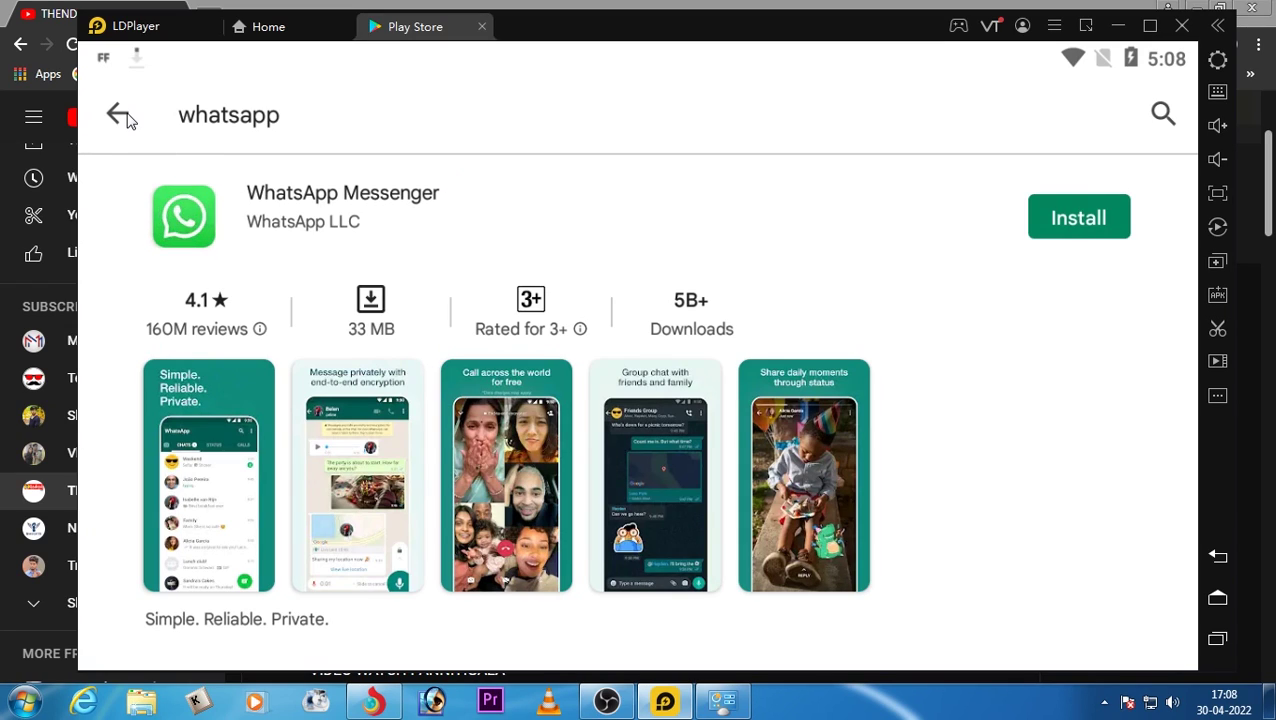
Step: View the Play Store's Apps section, close the Play Store and switch to OBS
key(Escape)
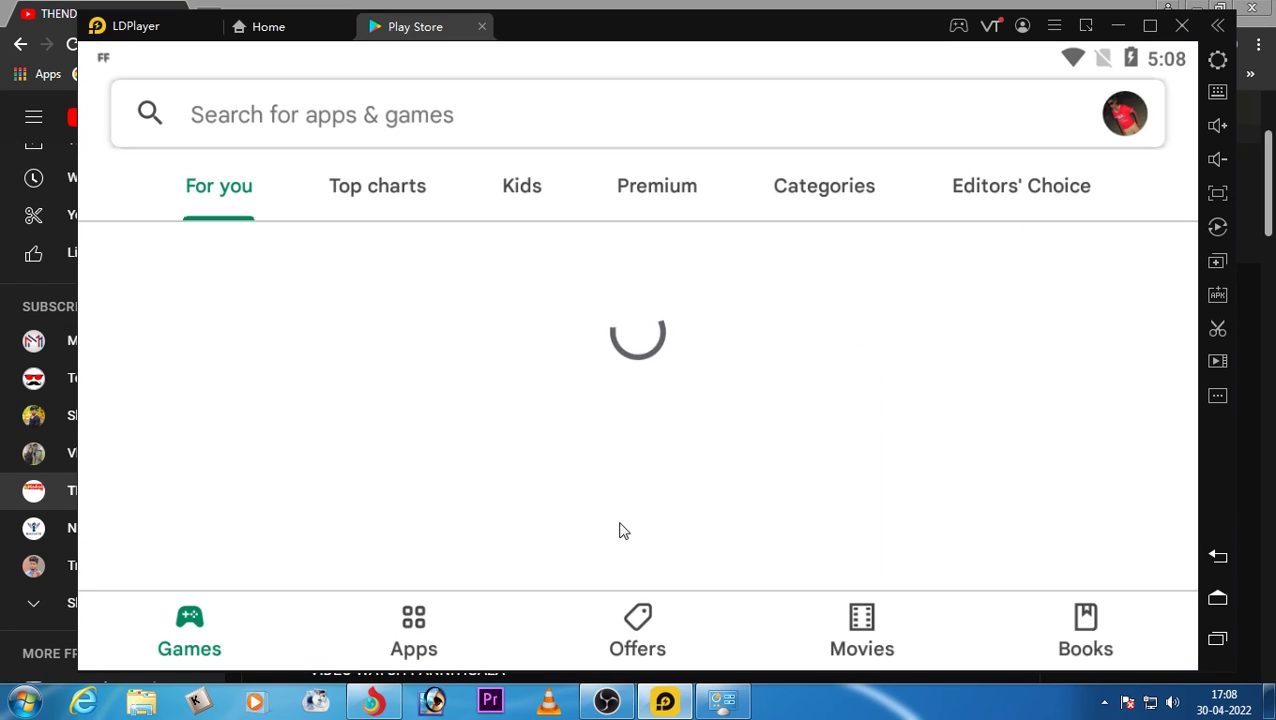
click(408, 600)
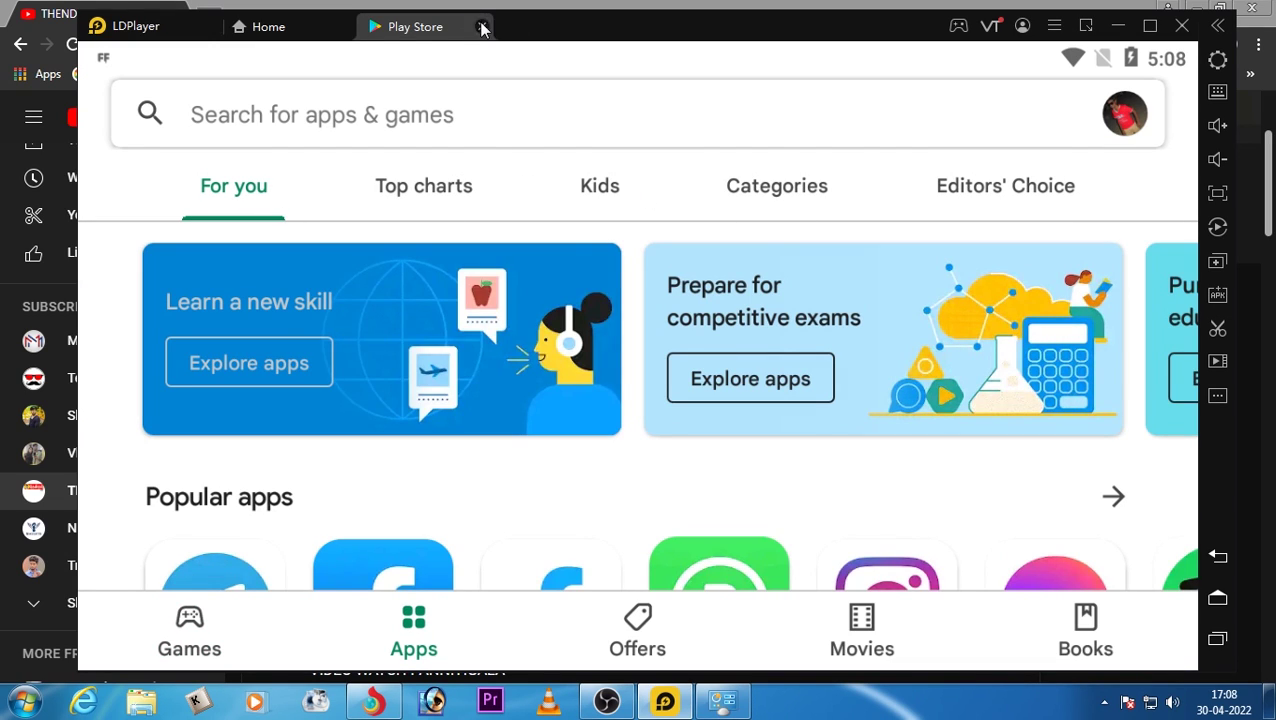
click(481, 28)
click(606, 701)
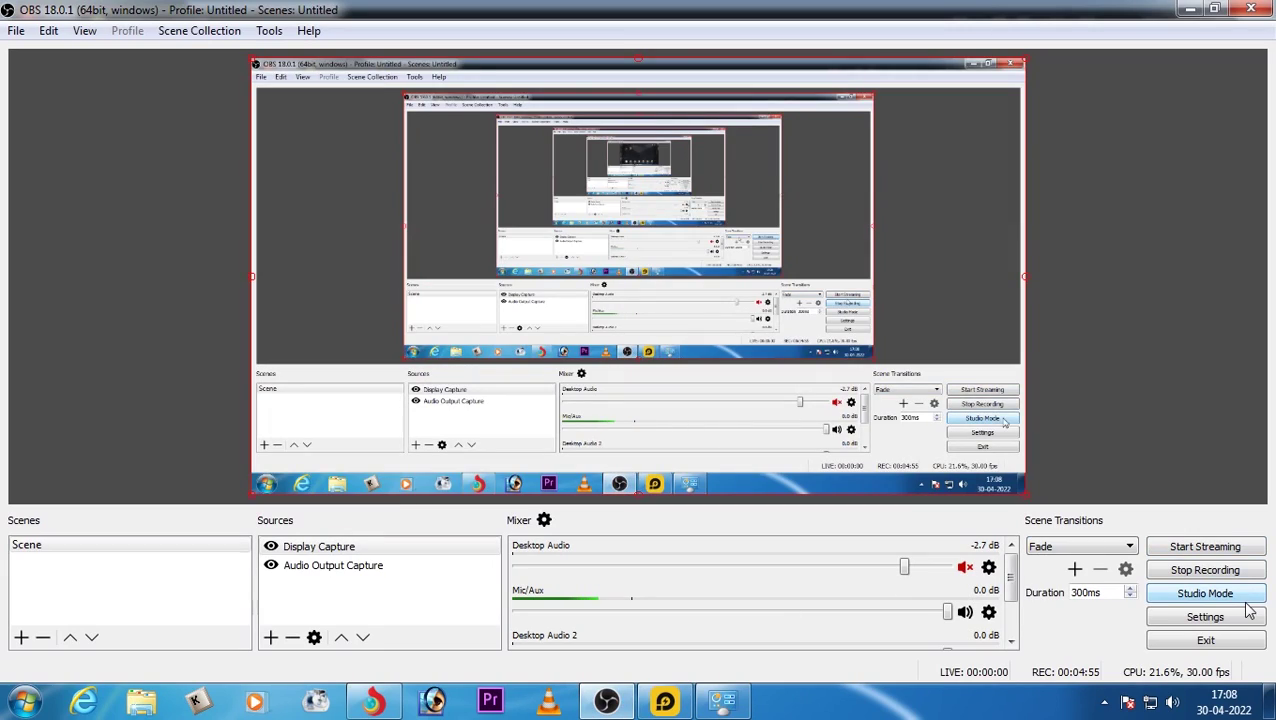